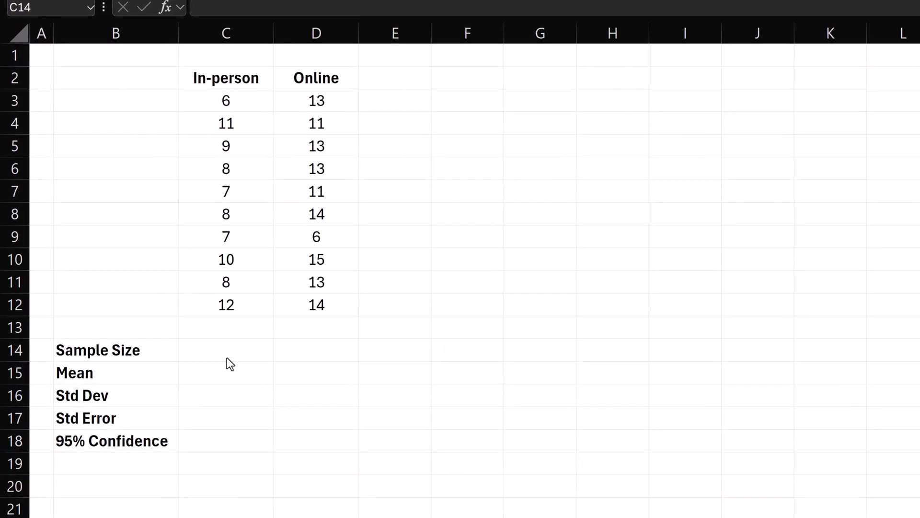
- Enter =COUNT(C3:C12) in C14 for the In-person sample size of 10
left_click(226, 358)
type("=count")
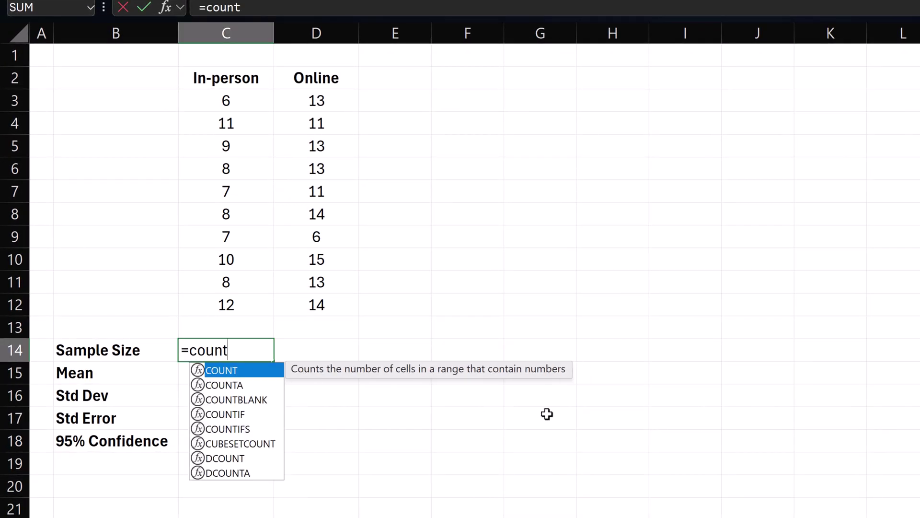
key("Tab")
left_click(244, 94)
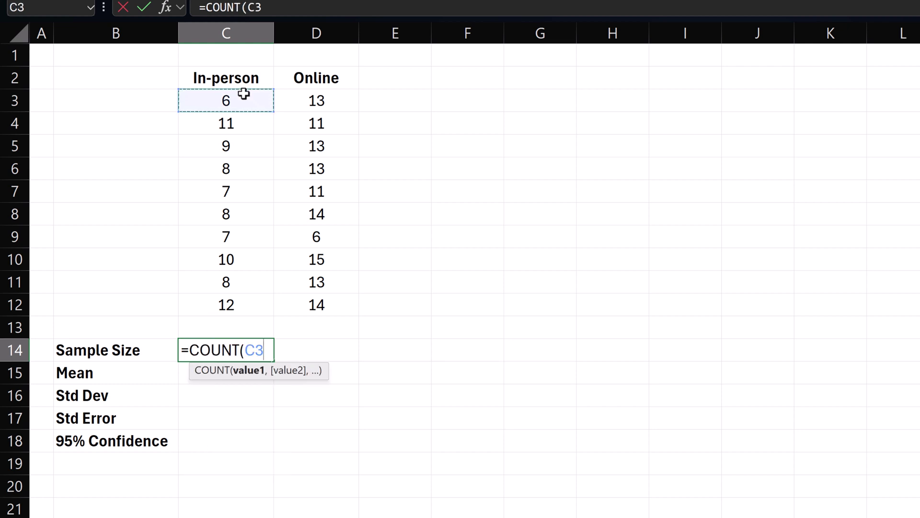
key("ctrl+shift+Down")
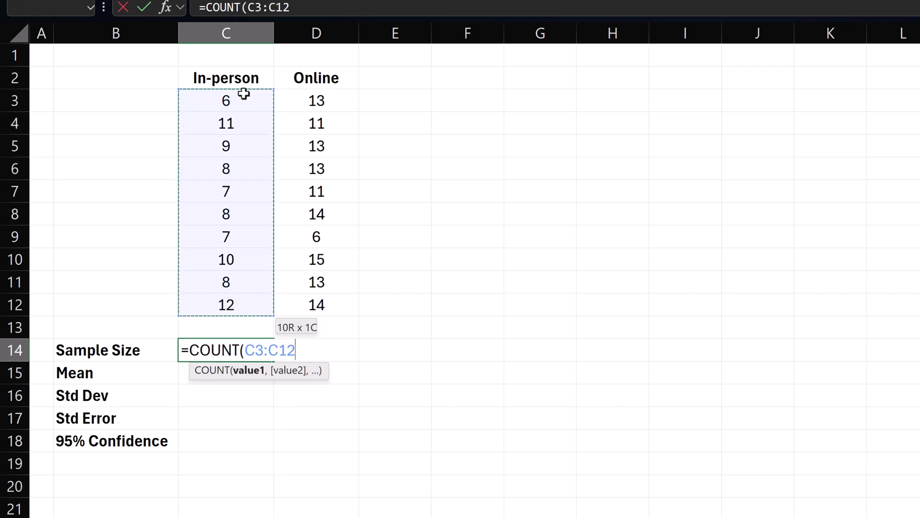
key("Return")
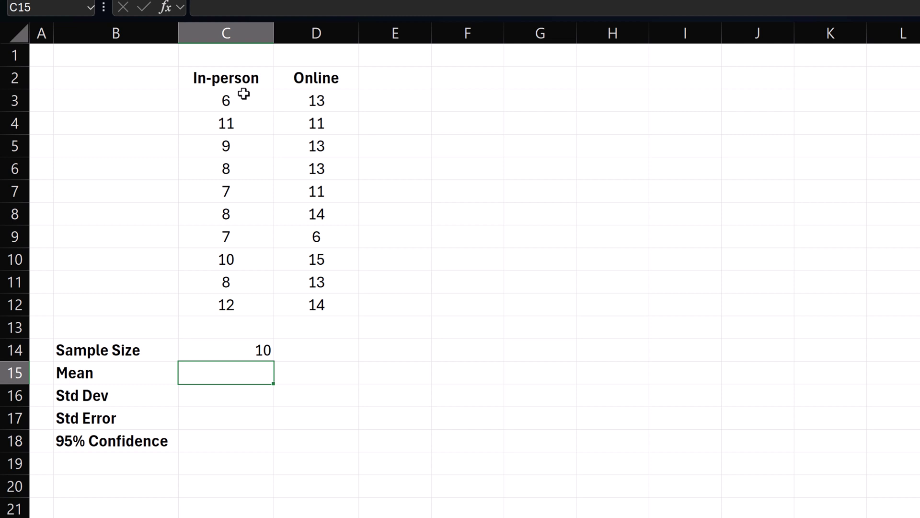
- Enter =AVERAGE(C3:C12) in C15 for the mean of 8.6
type("=avera")
key("Tab")
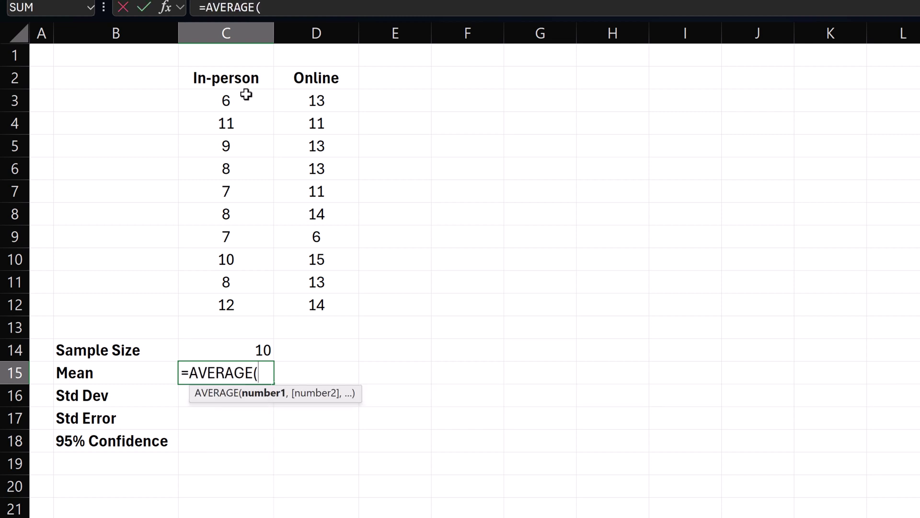
left_click(256, 93)
key("ctrl+shift+Down")
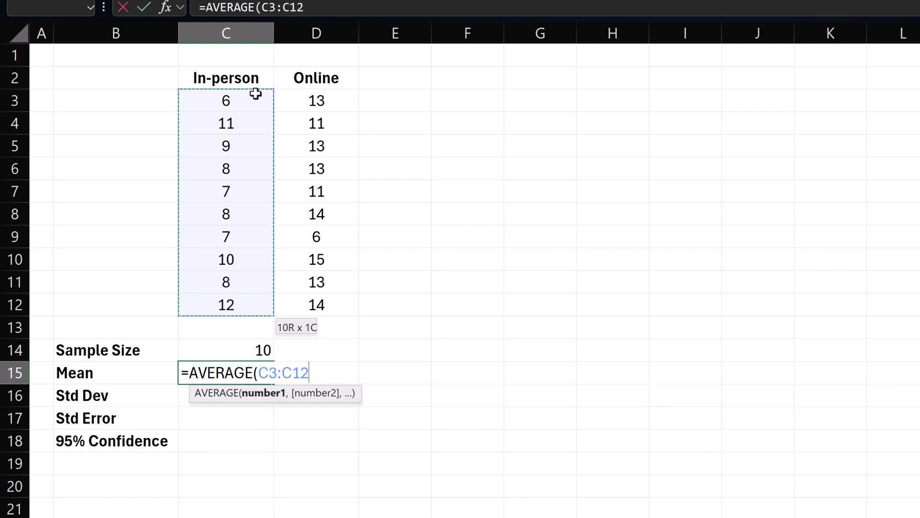
key("Return")
- Enter =STDEV.S(C3:C12) in C16 for the standard deviation of 1.8973666
type("=")
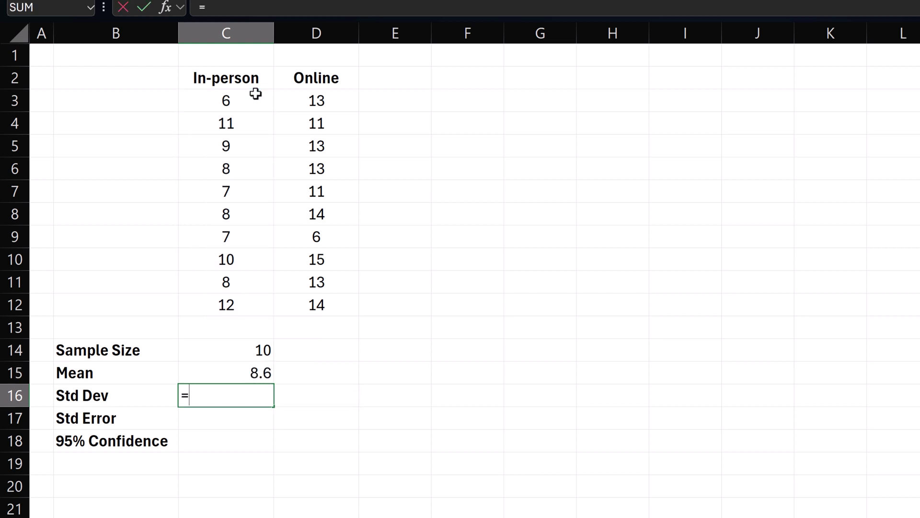
type("std")
key("Down")
key("Tab")
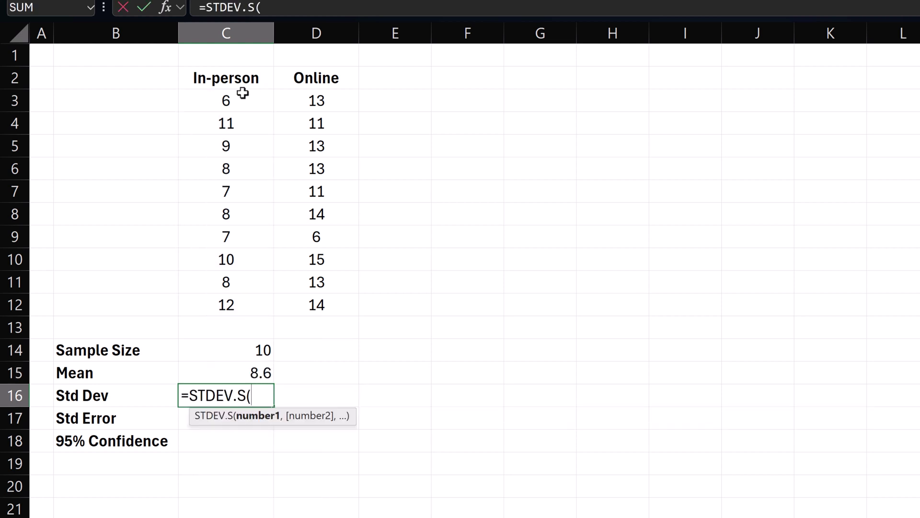
left_click(243, 95)
key("ctrl+shift+Down")
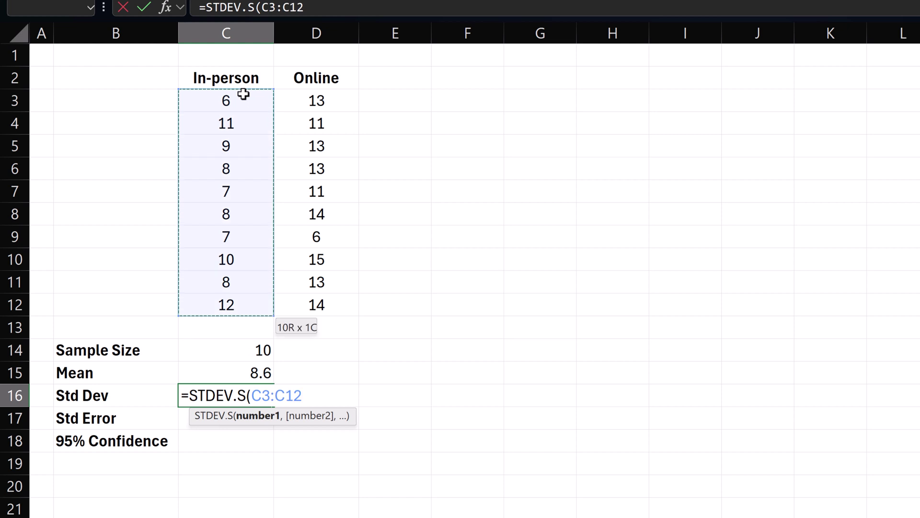
key("Return")
- Enter =C16/SQRT(C14) in C17 for the standard error of 0.6
type("=")
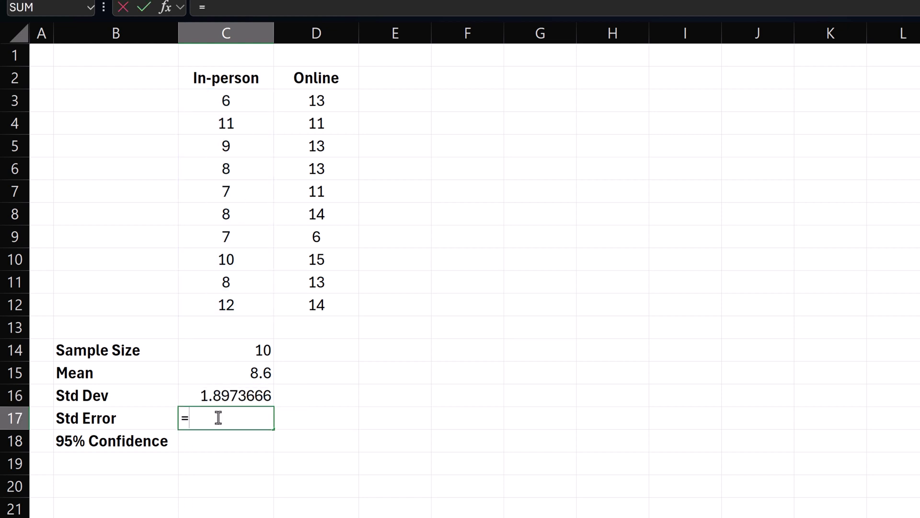
left_click(217, 397)
type("/sqrt(")
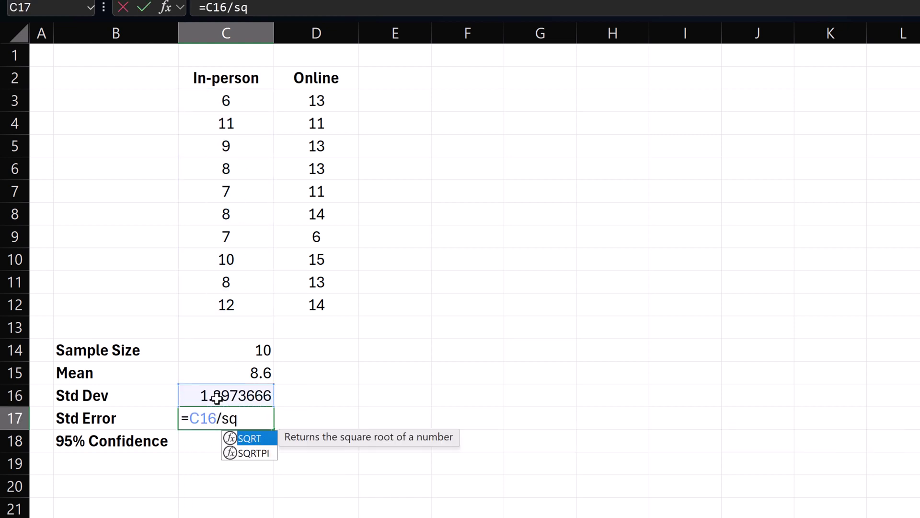
left_click(267, 350)
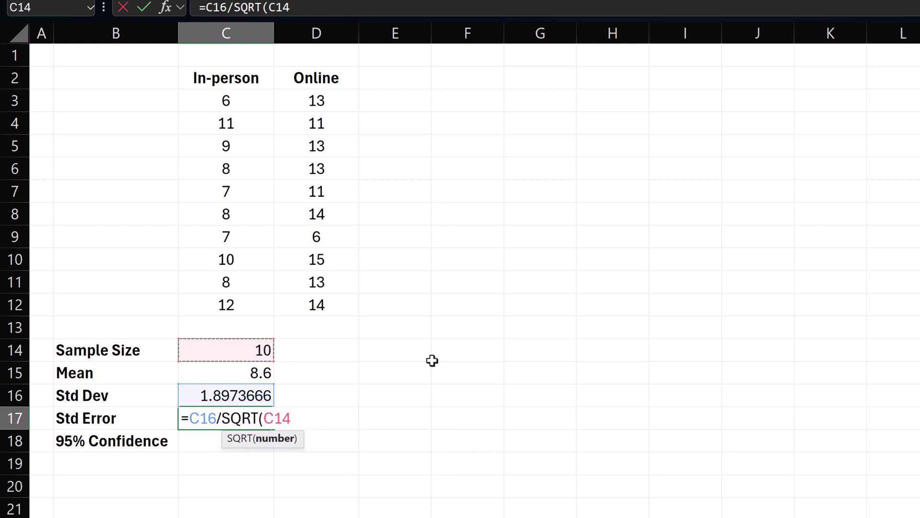
type(")")
key("Return")
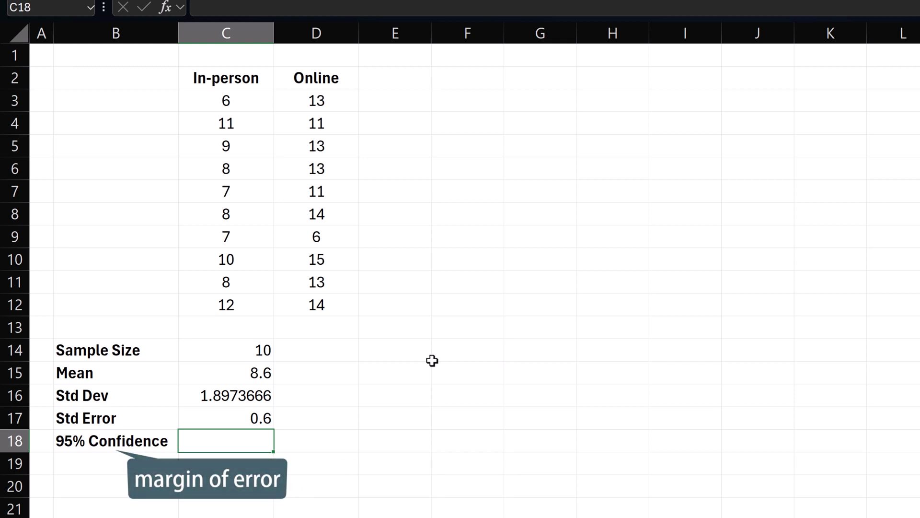
- Enter =CONFIDENCE.T(.05, C16, C14) in C18, giving a margin of error of 1.3572943
type("=conf")
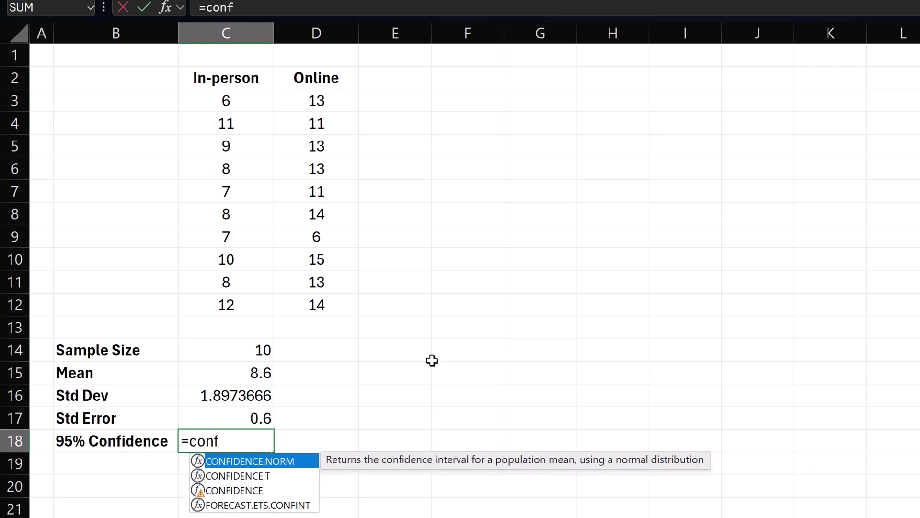
key("Down")
key("Tab")
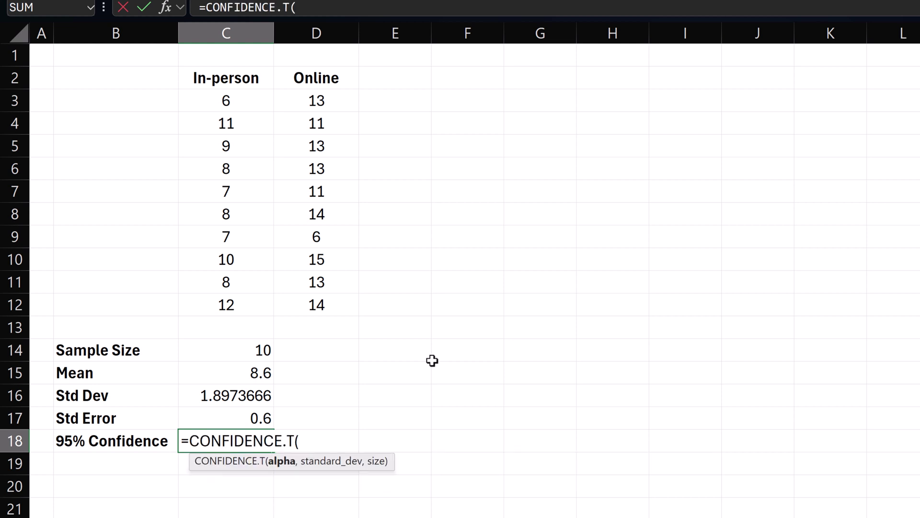
type(".05,")
left_click(253, 394)
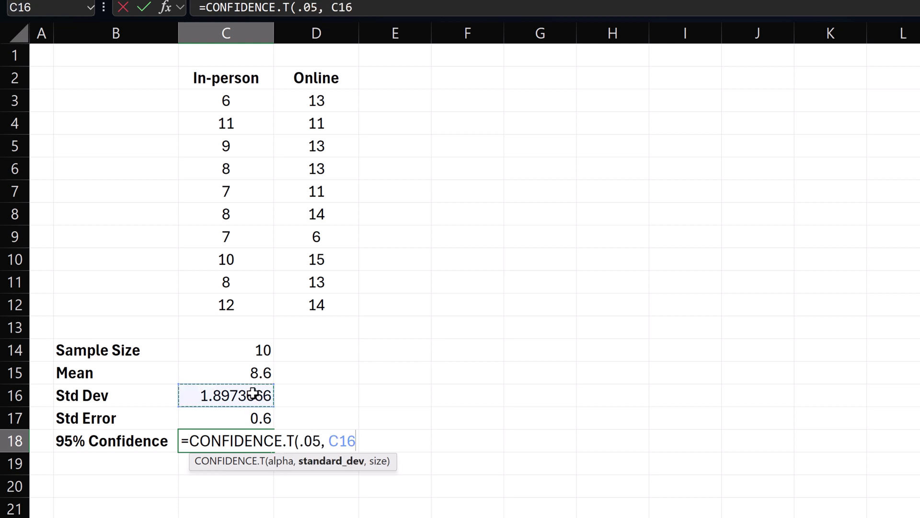
type(",")
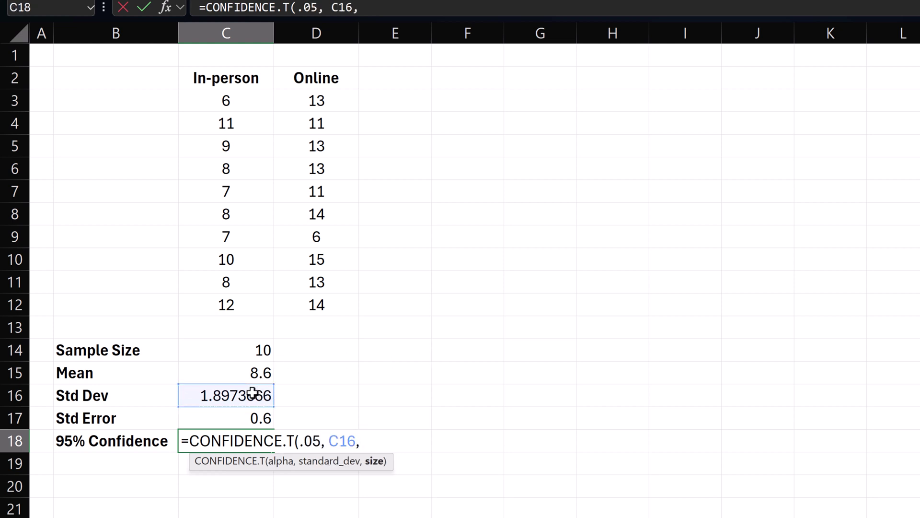
left_click(250, 354)
type(")")
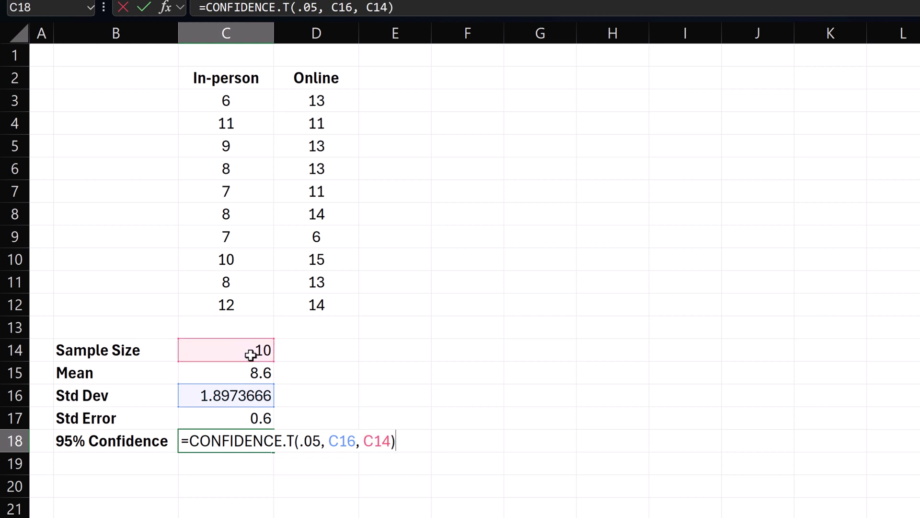
key("Return")
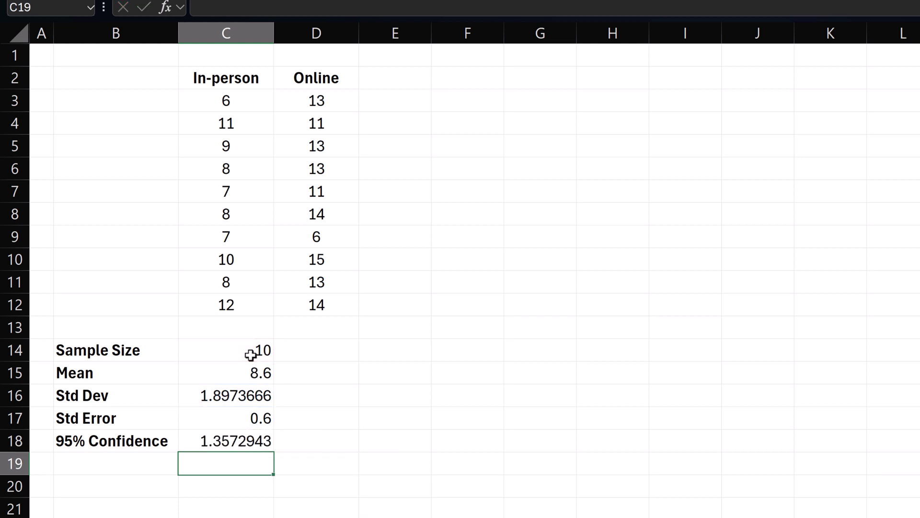
- Enter =T.INV.2T(.05, C14-1)*C17 in C19, confirming the 1.3572943 margin
type("=t.i")
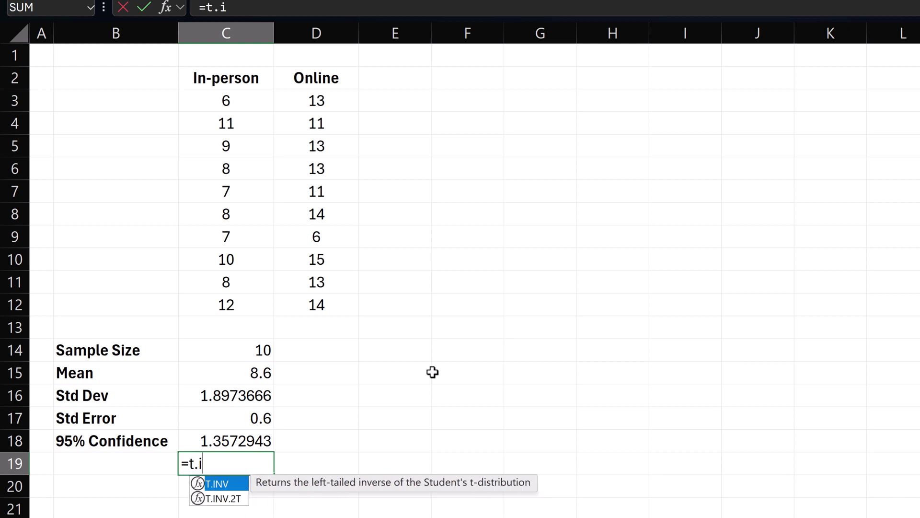
type("n")
key("Down")
key("Tab")
type(".05,")
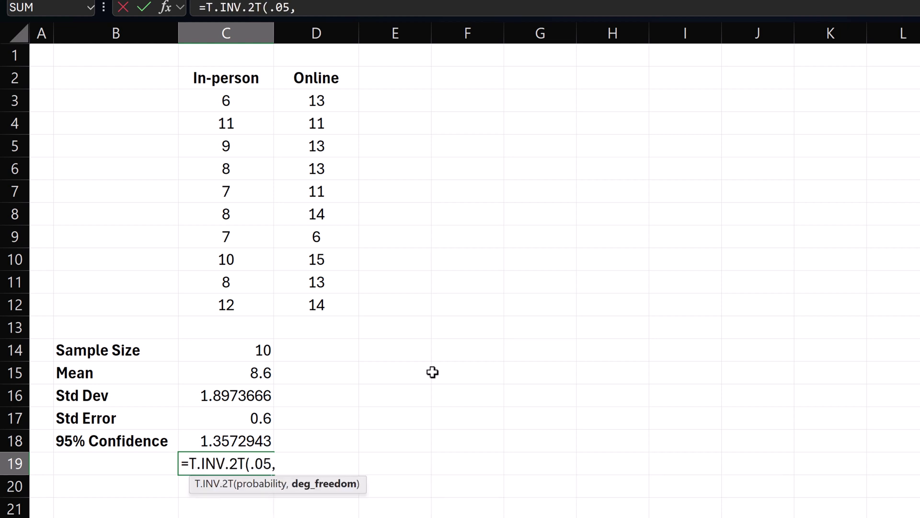
left_click(252, 351)
type("-1)*")
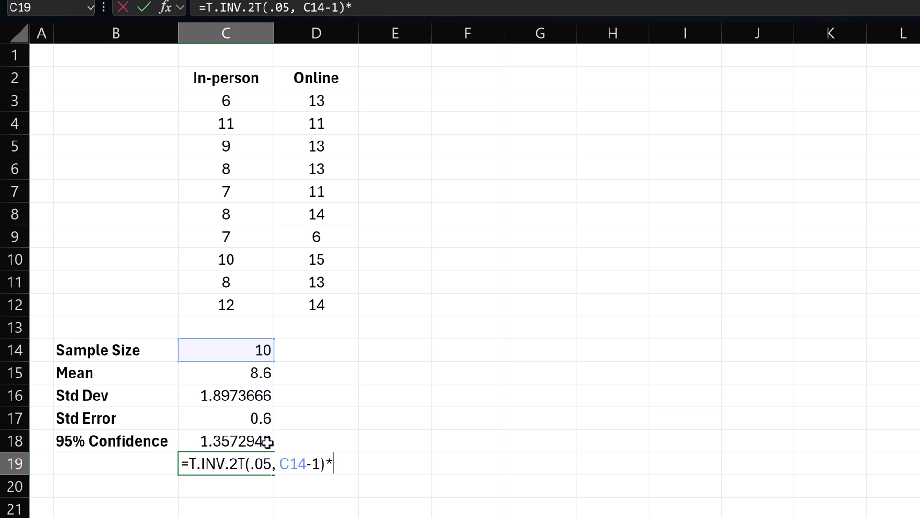
left_click(261, 419)
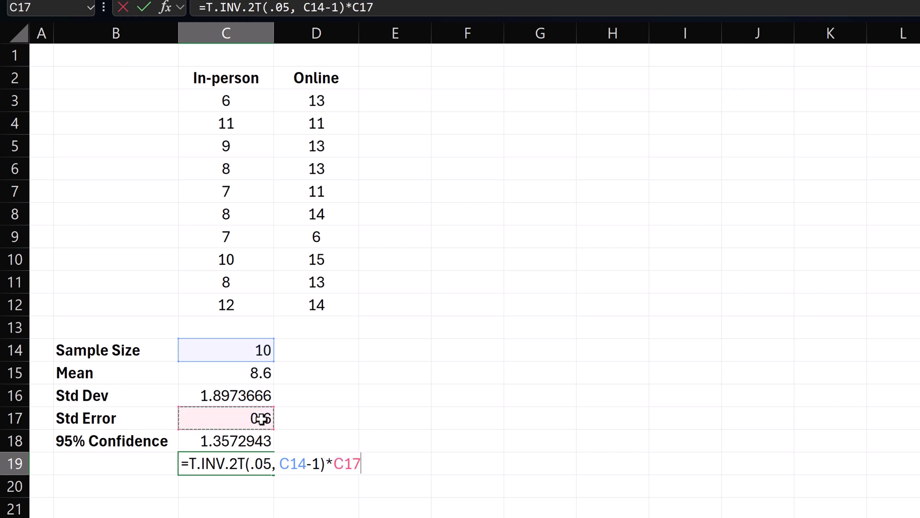
key("Return")
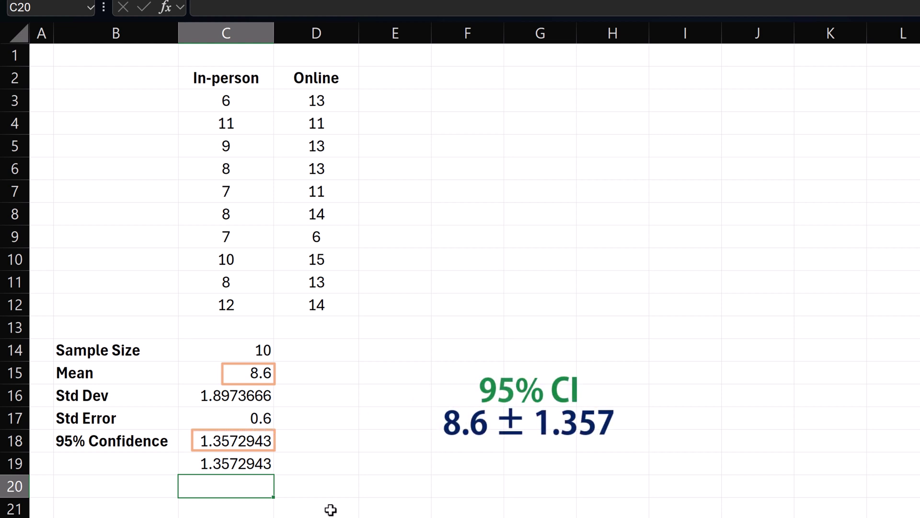
- Chart the In-person and Online means in C15:D15 as a 2-D Clustered Column
left_click(253, 349)
left_click_drag(259, 357, 317, 484)
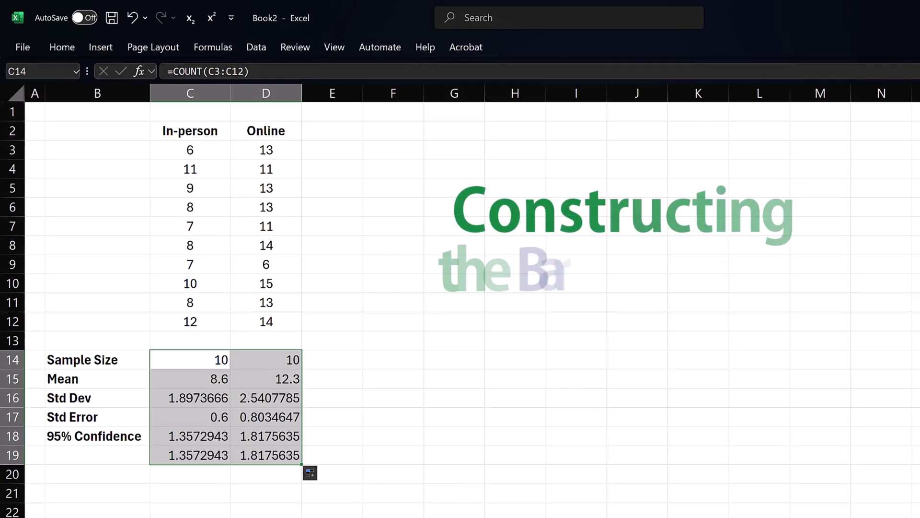
left_click_drag(183, 377, 267, 378)
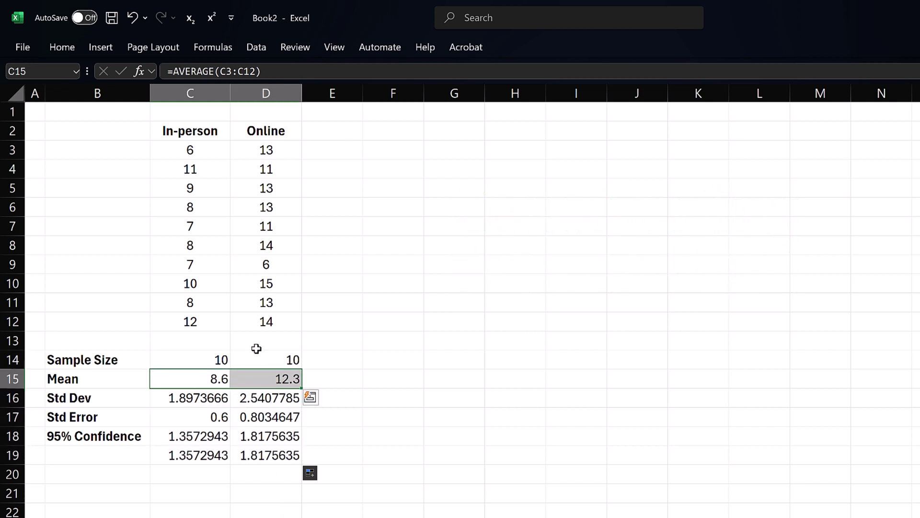
left_click(101, 47)
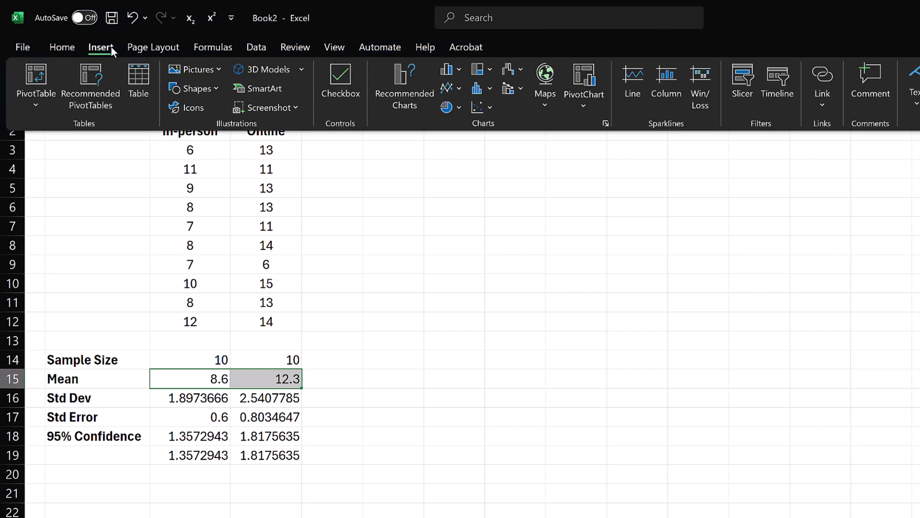
left_click(453, 71)
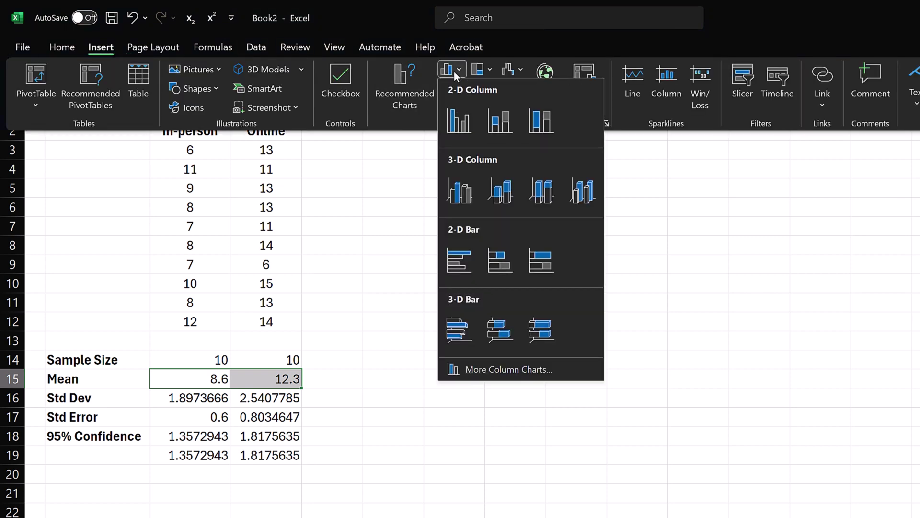
left_click(469, 119)
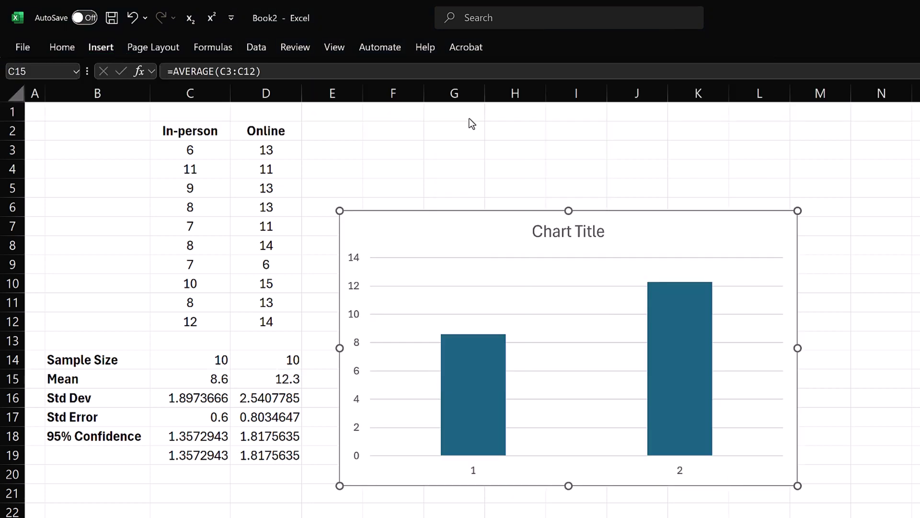
- Set the chart's horizontal axis labels to the C2:D2 headers, In-person and Online
right_click(475, 472)
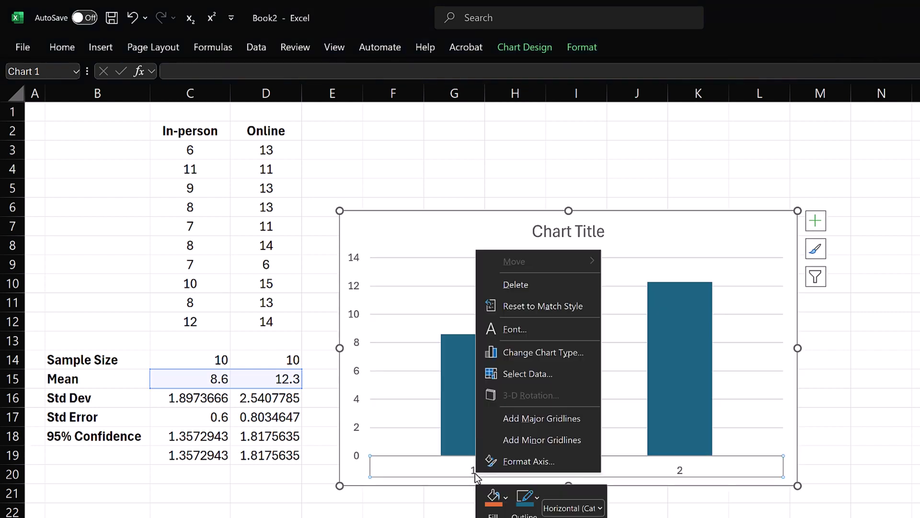
left_click(522, 377)
left_click_drag(350, 60, 660, 49)
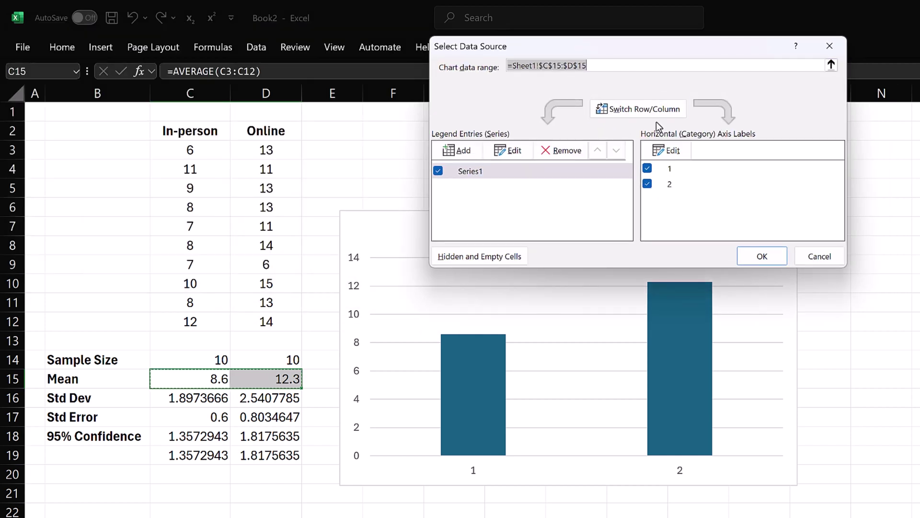
left_click(685, 154)
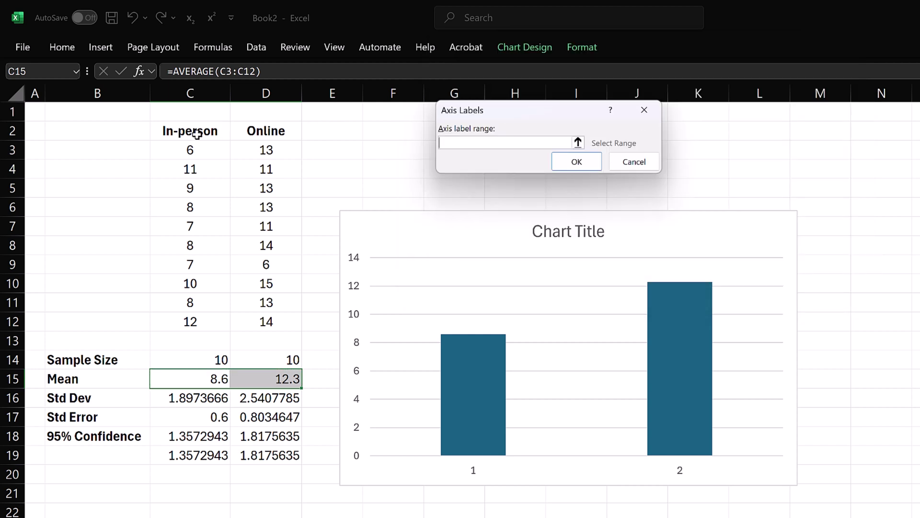
left_click_drag(190, 133, 264, 134)
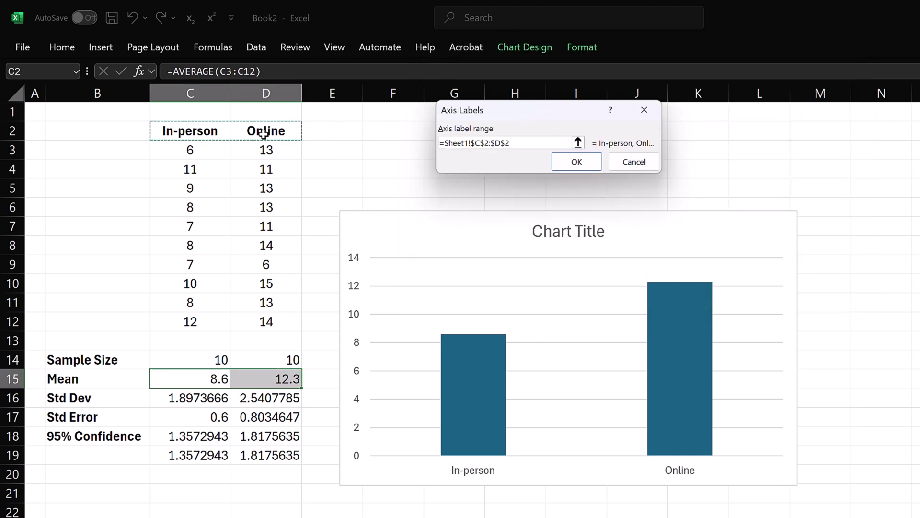
left_click(576, 162)
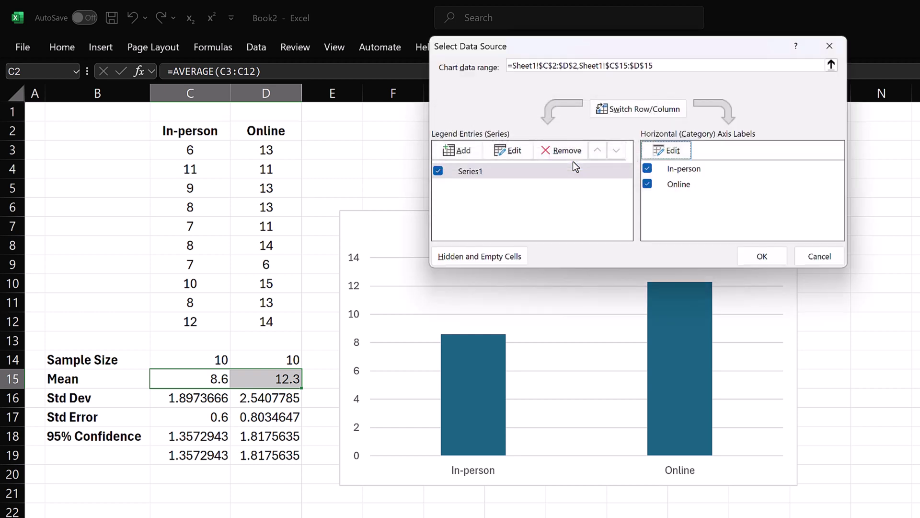
left_click(773, 257)
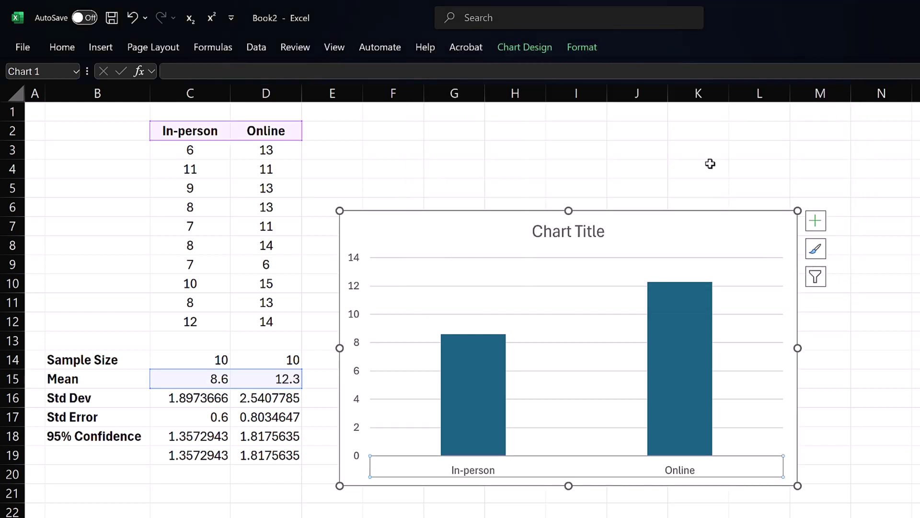
- Expand the Fill settings in the Format Data Series pane for the bars
right_click(686, 309)
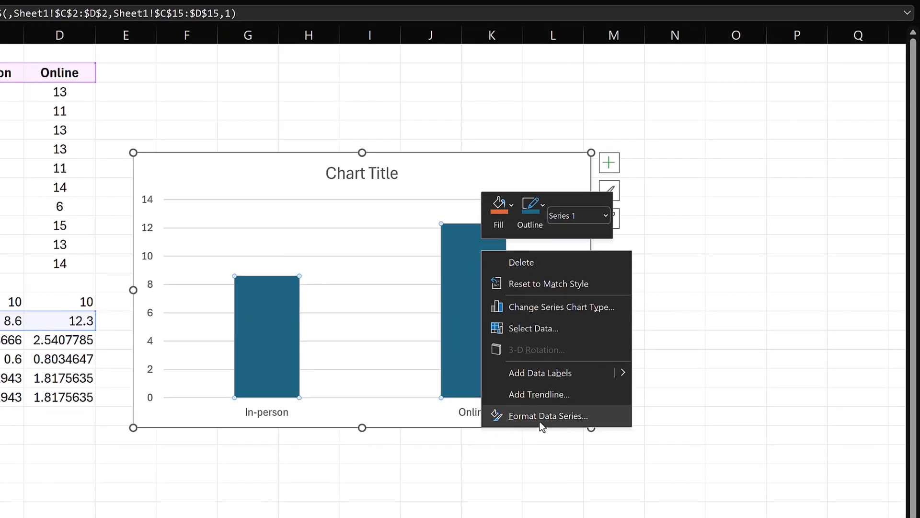
left_click(542, 416)
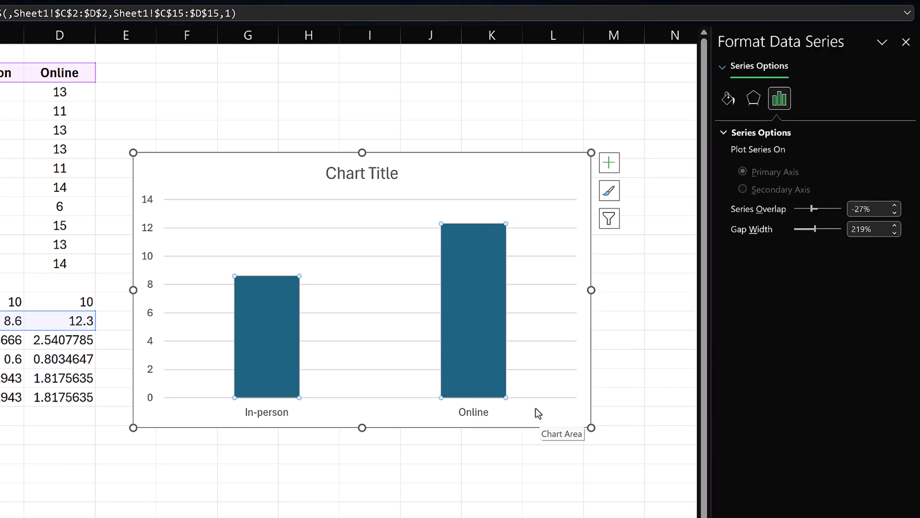
left_click(726, 98)
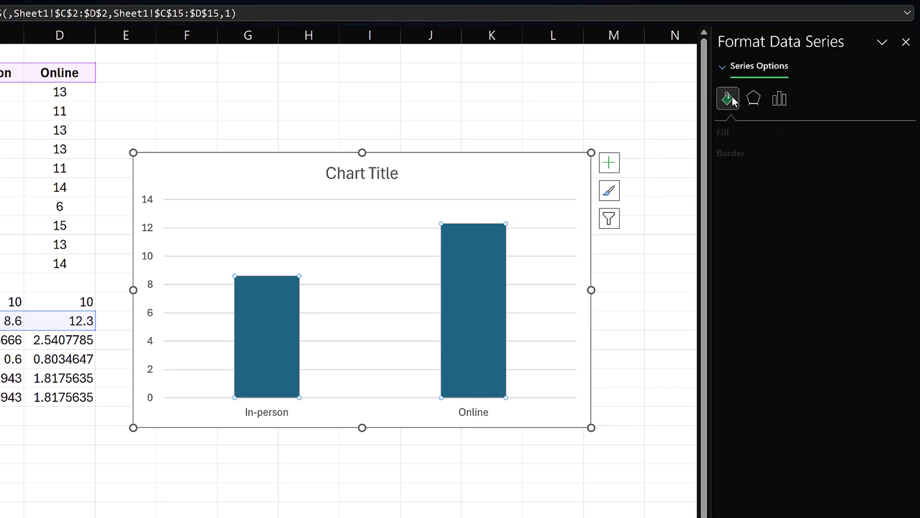
left_click(730, 131)
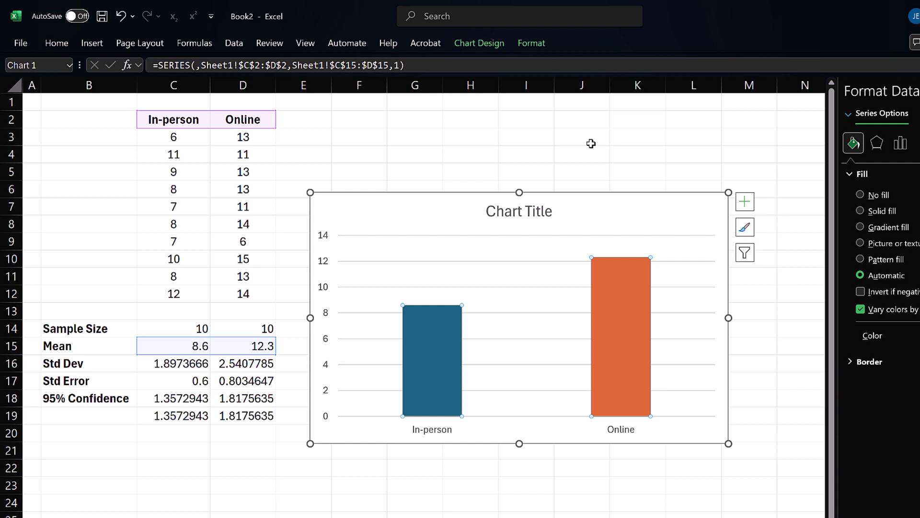
- Apply Colorful Palette 3 so In-person is orange and Online blue
left_click(498, 42)
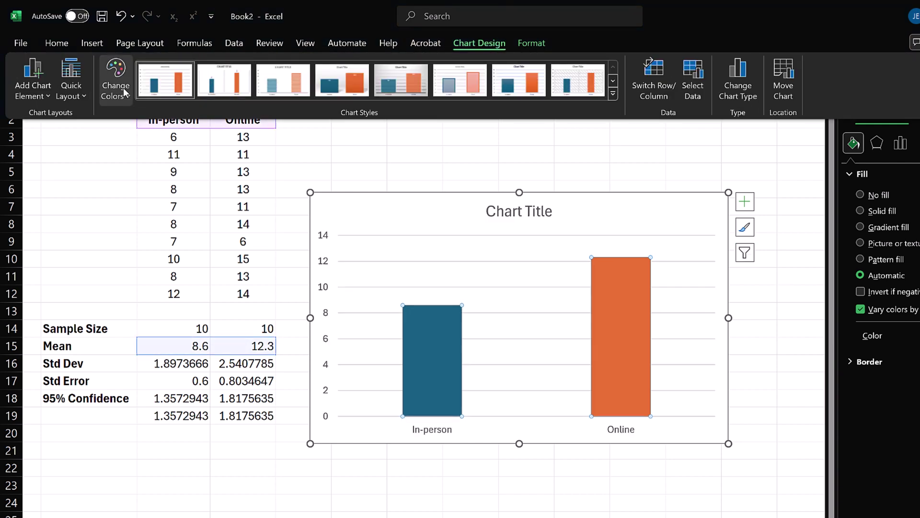
left_click(106, 89)
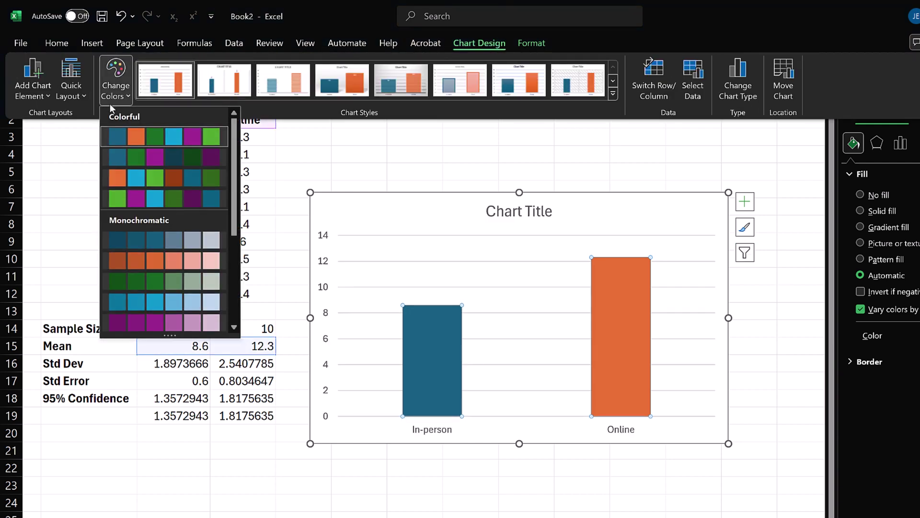
left_click(119, 180)
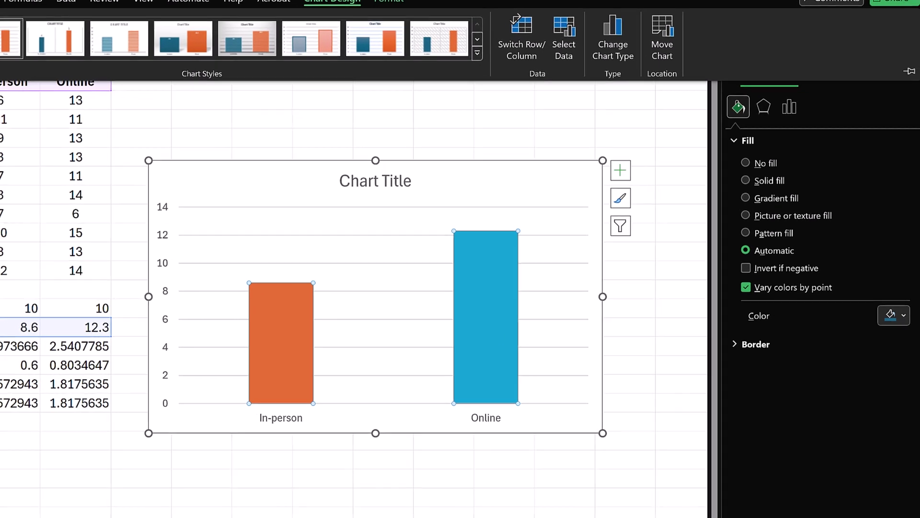
left_click(195, 135)
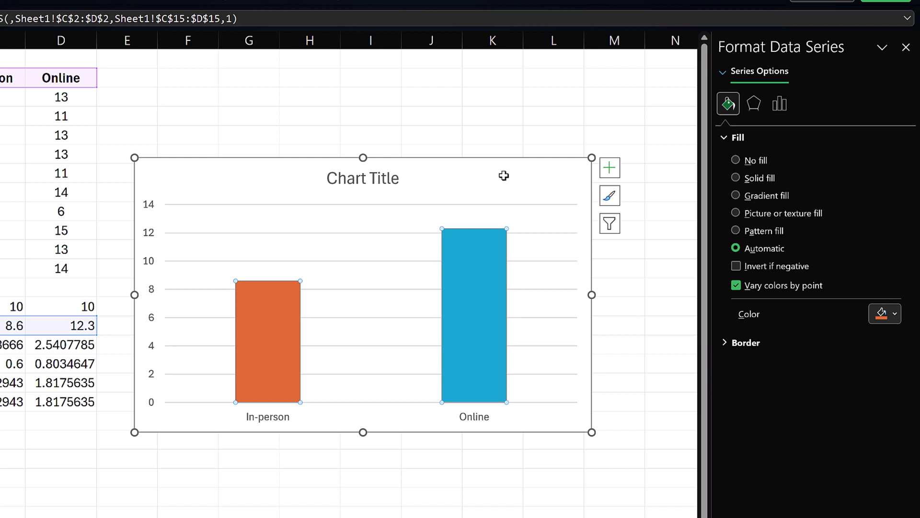
- Add error bars and switch their error amount from Fixed 2.0 to Custom
left_click(607, 172)
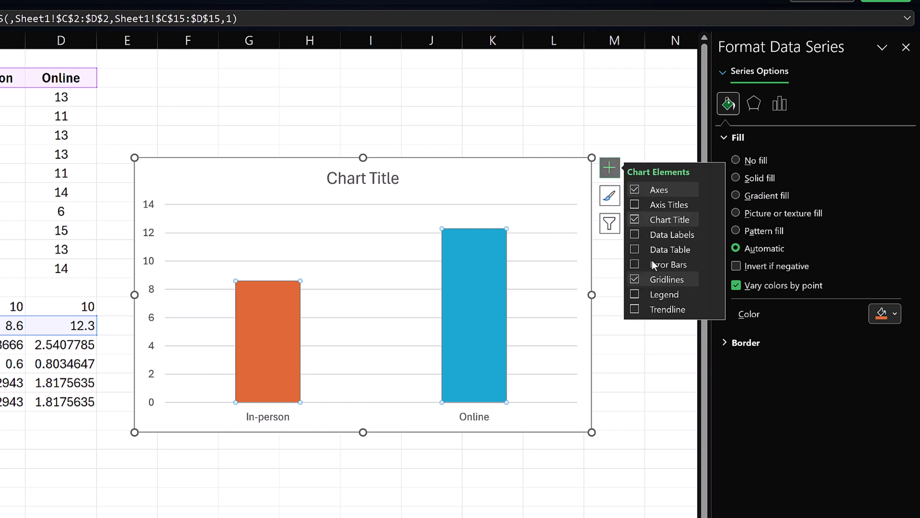
mouse_move(716, 263)
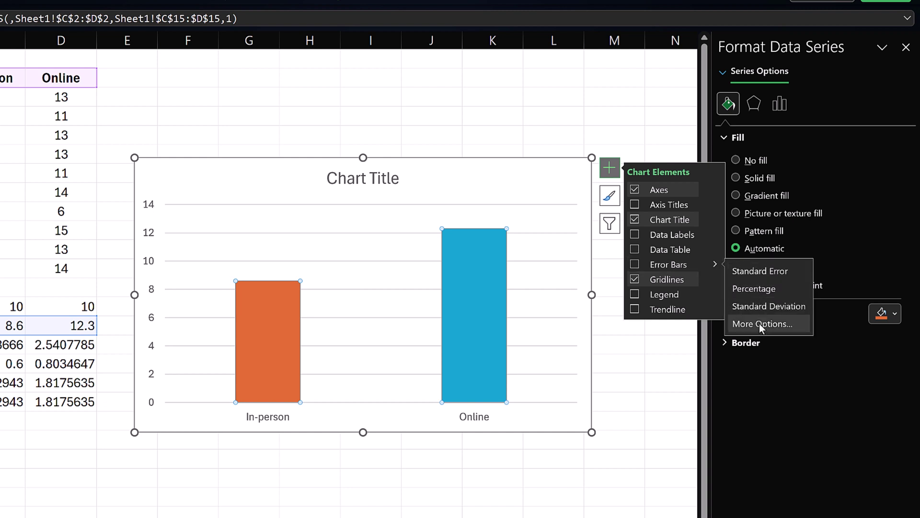
left_click(796, 324)
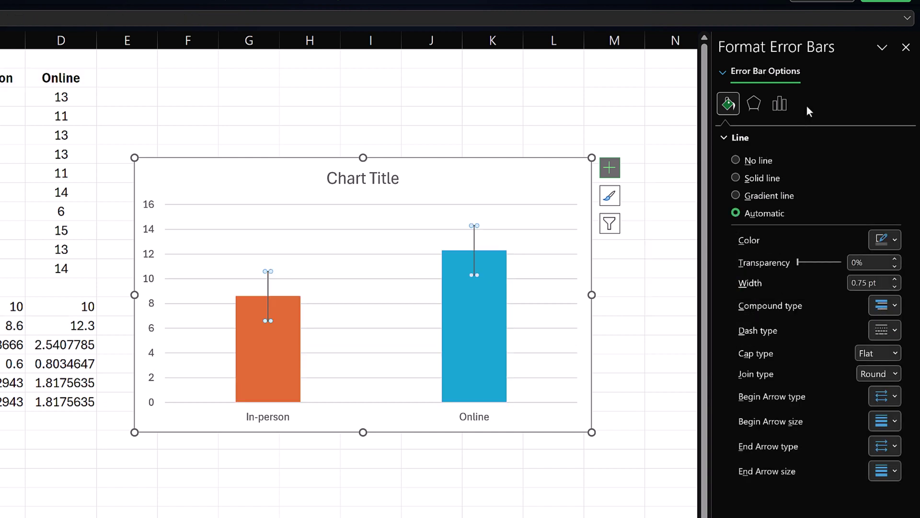
left_click(780, 104)
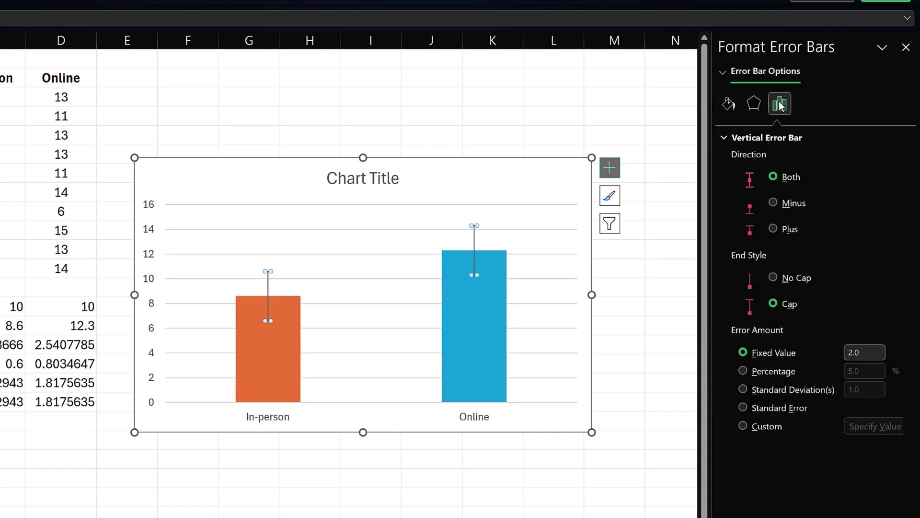
left_click(769, 426)
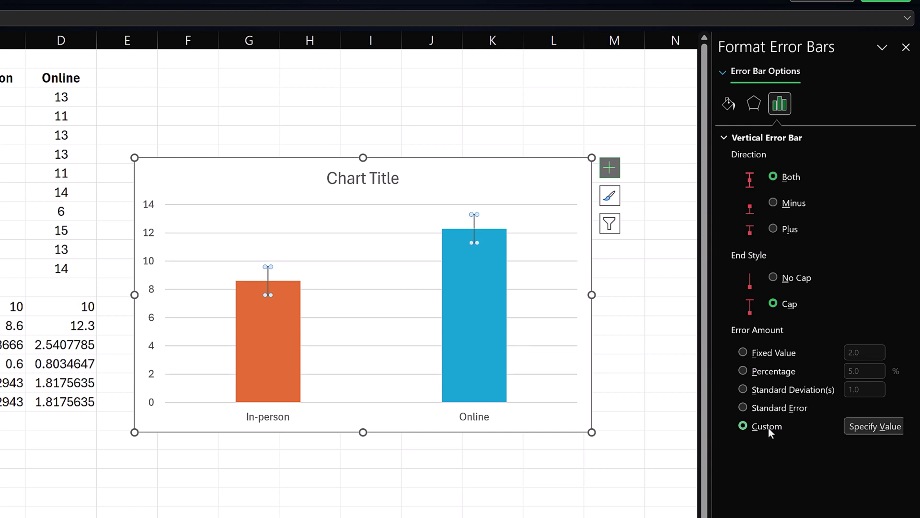
- Set both positive and negative custom error values to the 95% Confidence margins C18:D18
left_click(856, 427)
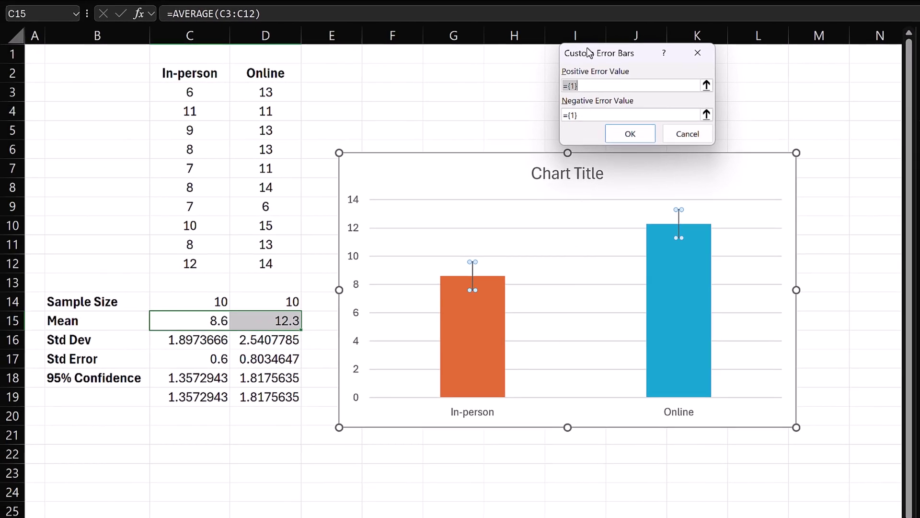
mouse_move(589, 53)
left_mouse_down()
mouse_move(410, 93)
mouse_move(331, 136)
left_mouse_up()
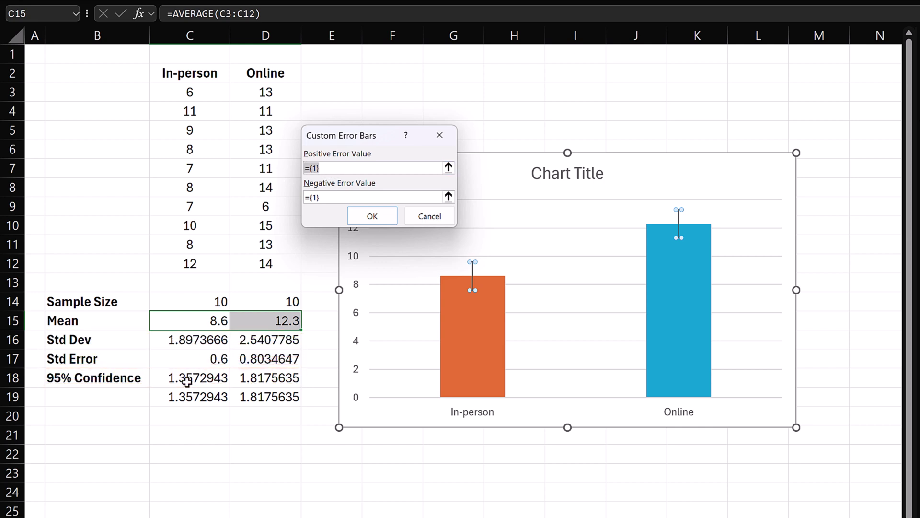
left_click_drag(187, 380, 262, 376)
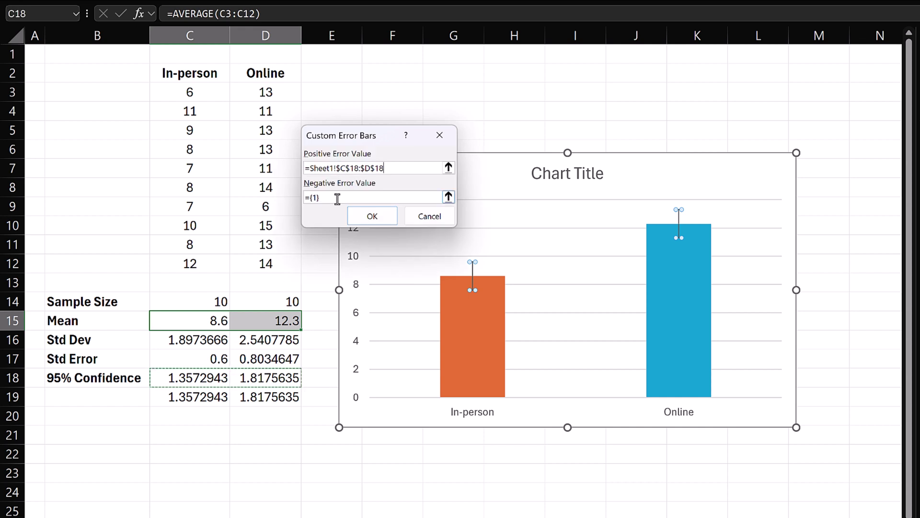
left_click_drag(339, 197, 307, 197)
key("BackSpace")
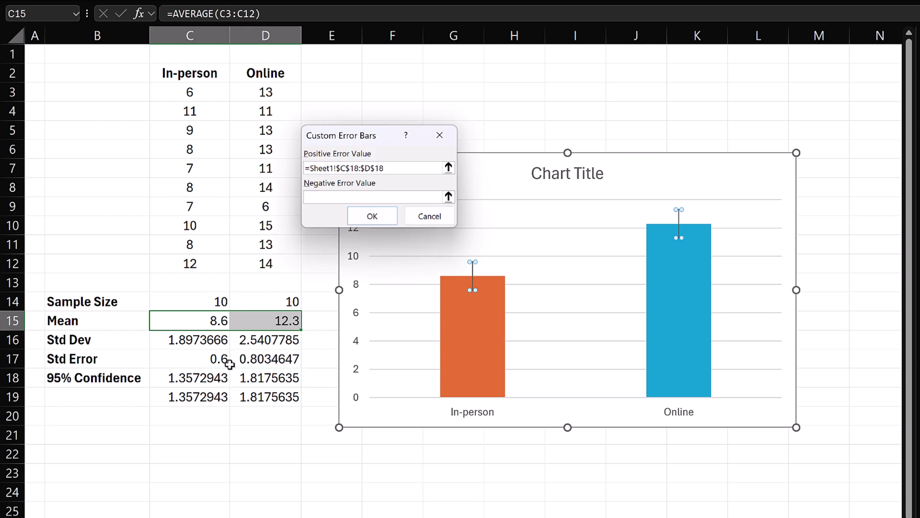
left_click_drag(192, 378, 246, 375)
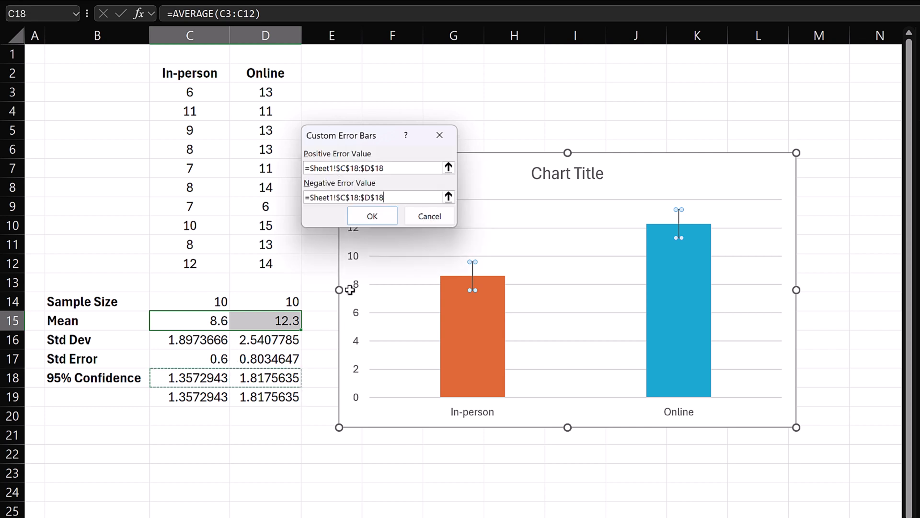
left_click(372, 217)
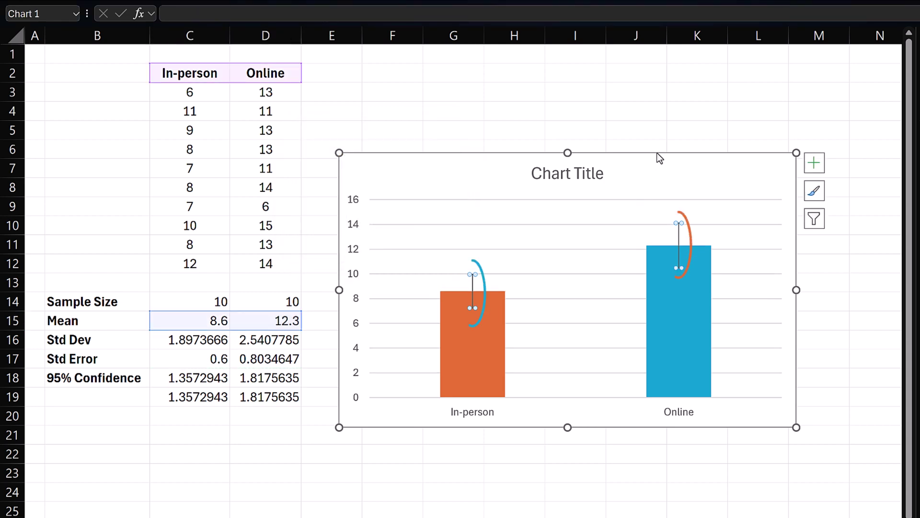
- Set the vertical axis Bounds Minimum to 4 in Format Axis
left_click(674, 175)
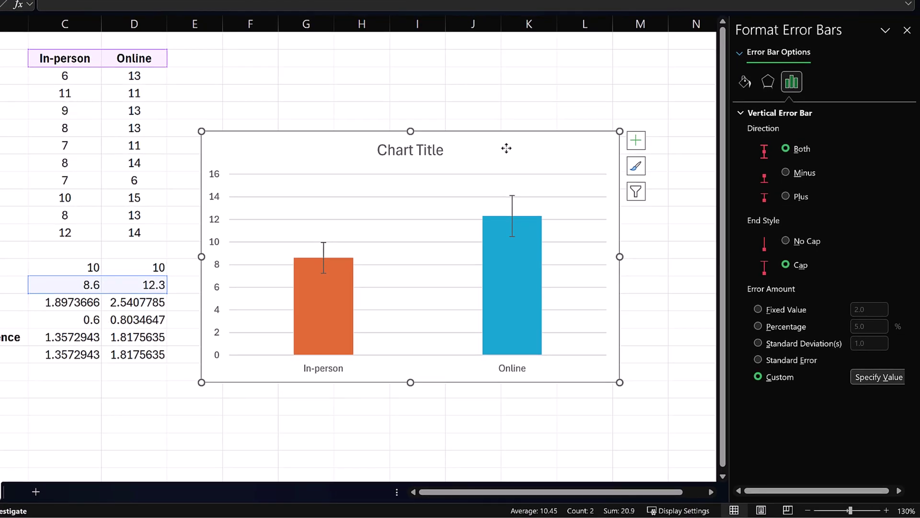
left_click(360, 360)
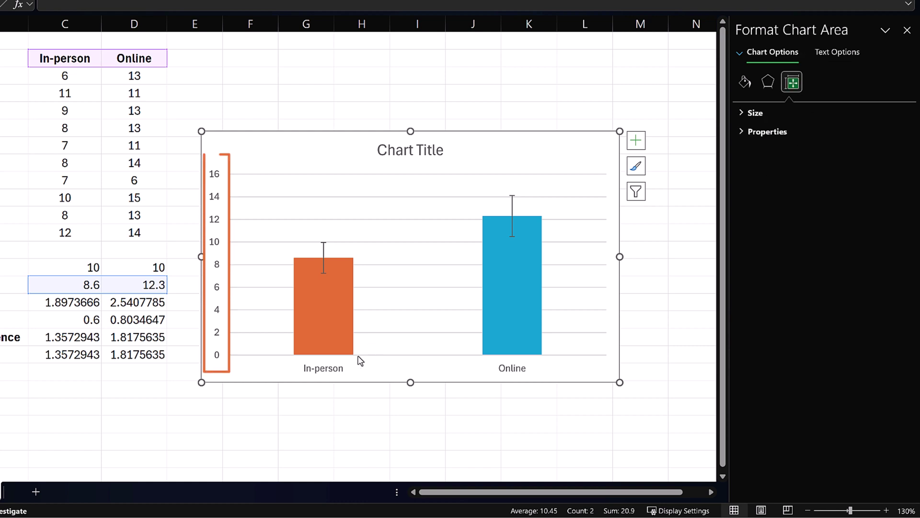
left_click(218, 338)
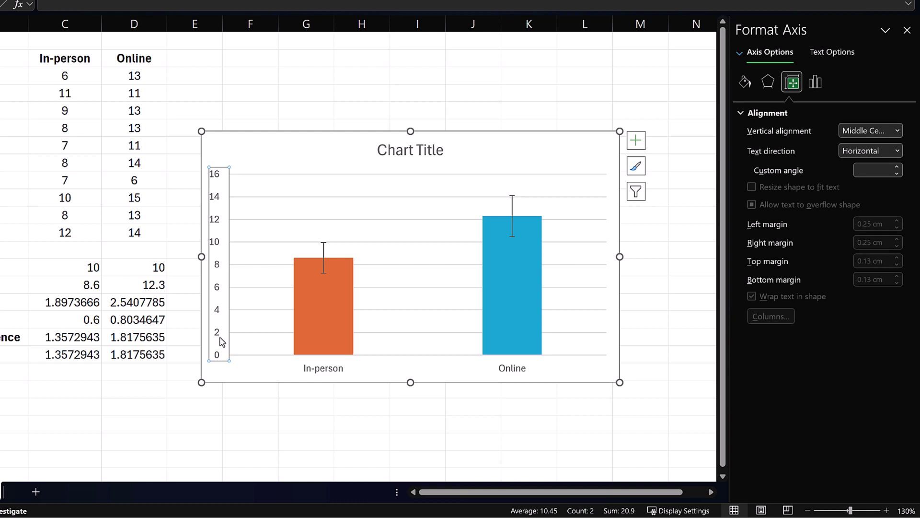
left_click(814, 82)
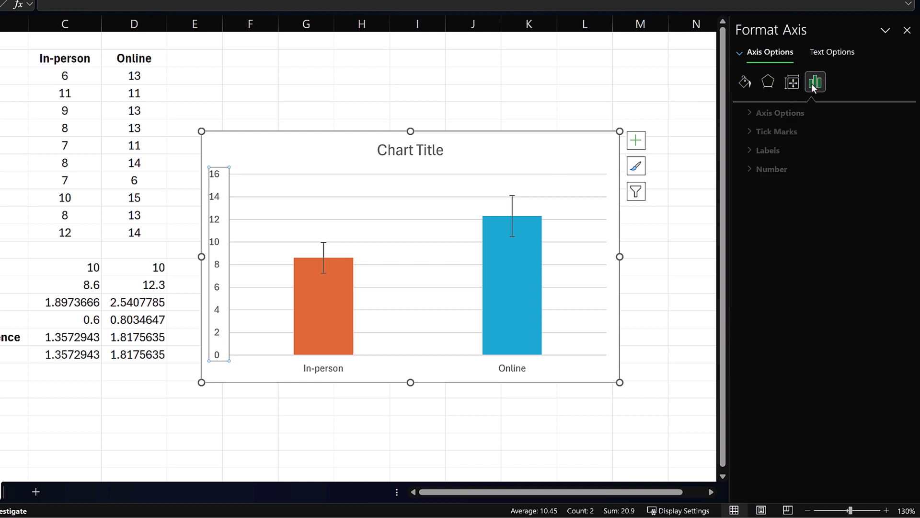
left_click(775, 114)
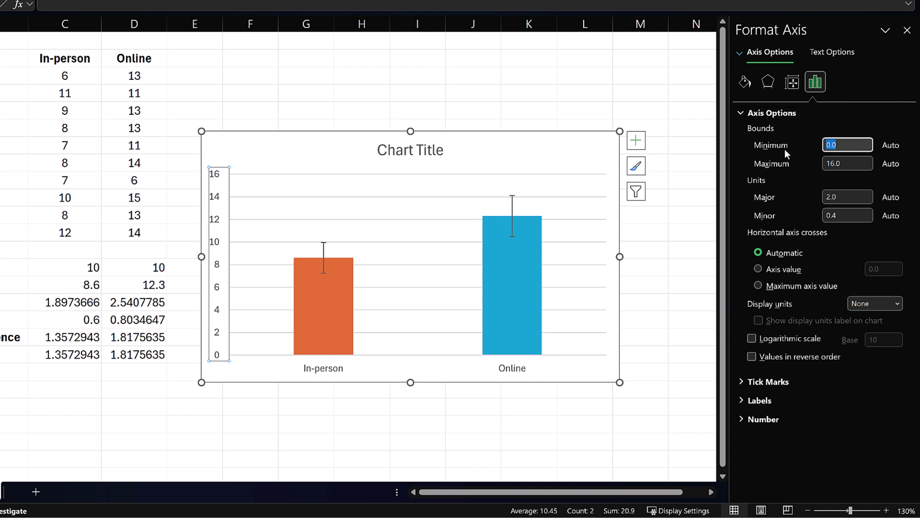
type("4")
key("Return")
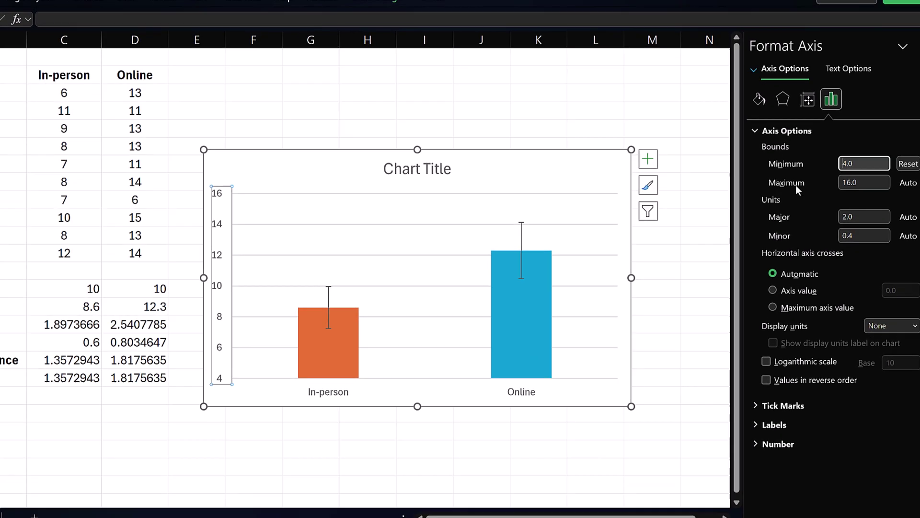
- Give the error bars a 1½ pt black Shape Outline
left_click(709, 329)
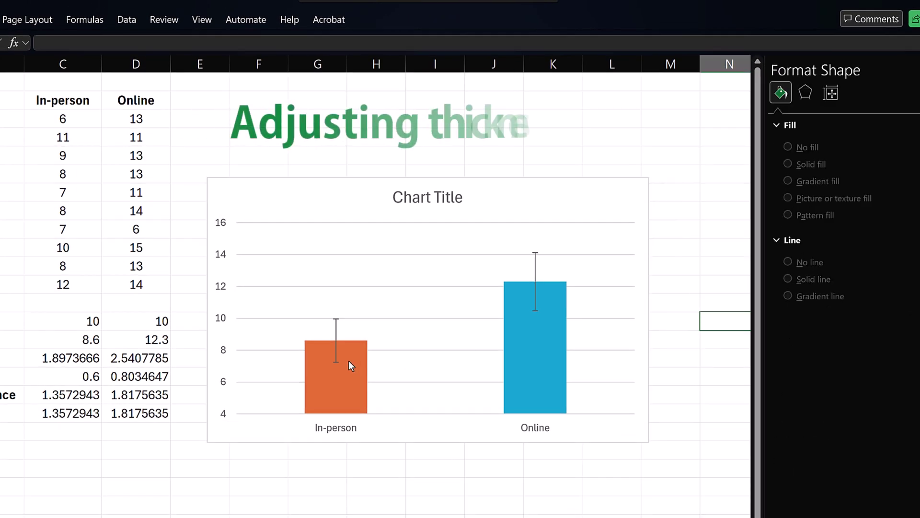
left_click(335, 335)
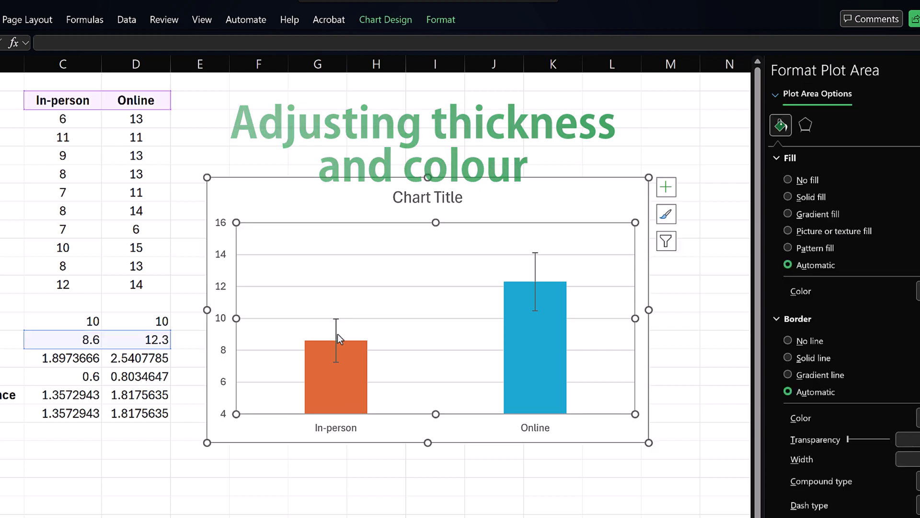
left_click(337, 331)
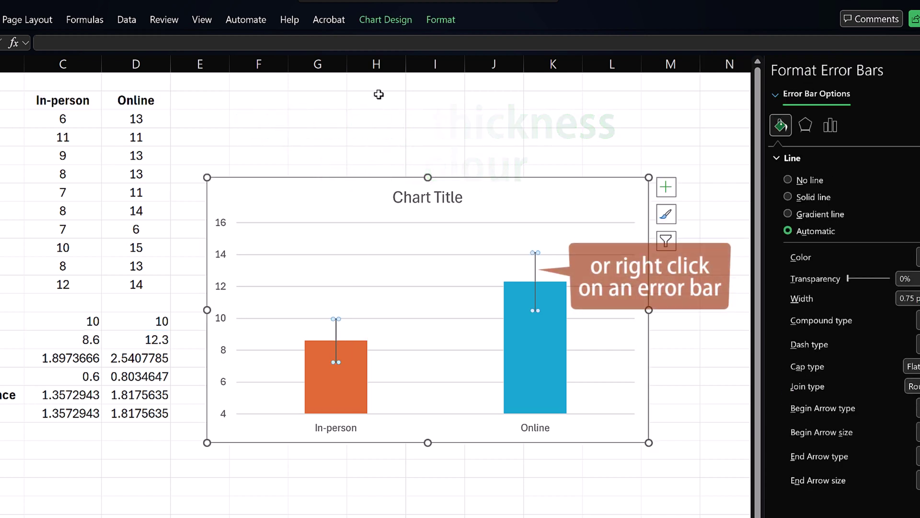
left_click(440, 20)
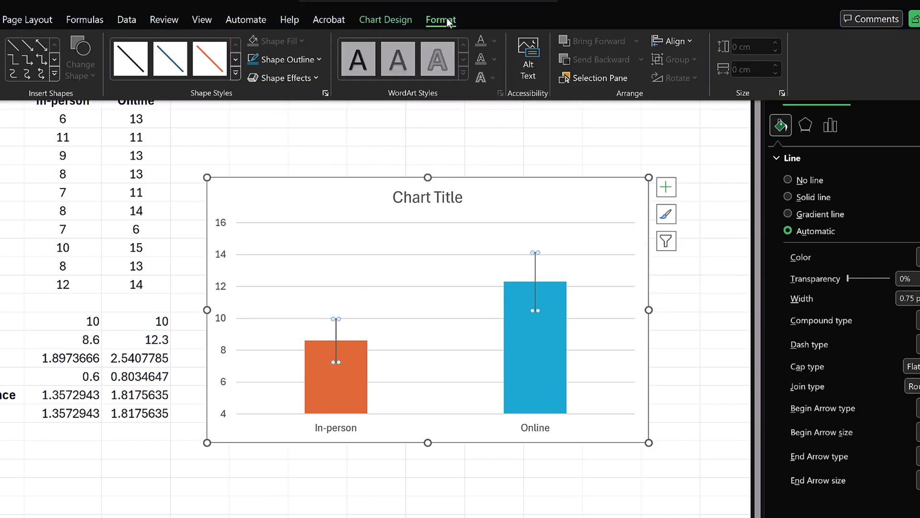
left_click(315, 59)
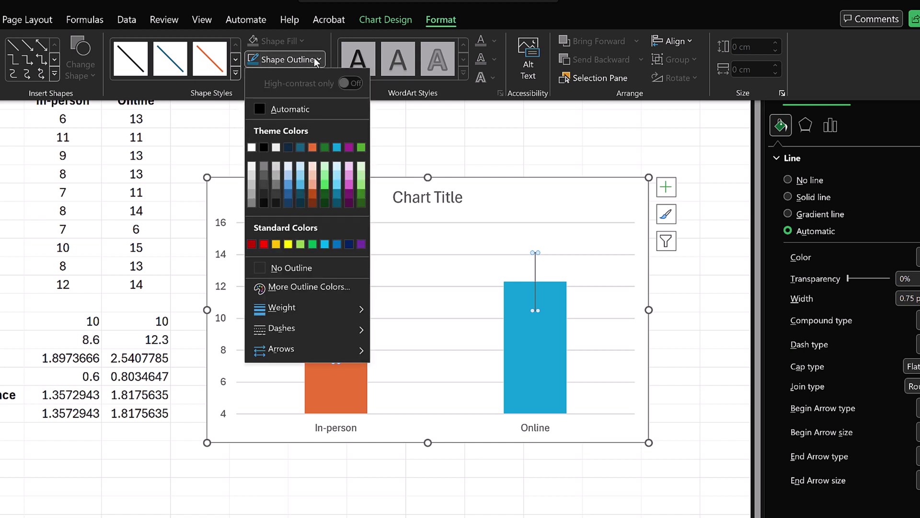
mouse_move(309, 312)
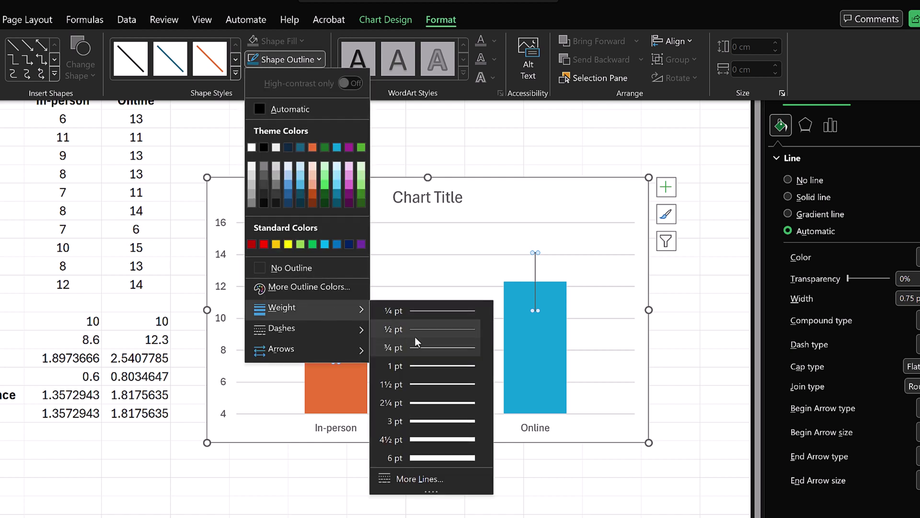
left_click(425, 386)
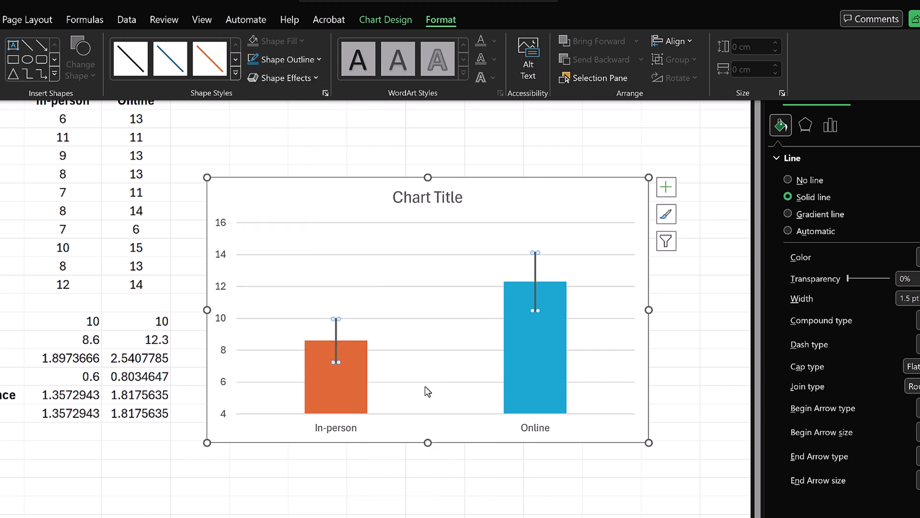
left_click(305, 59)
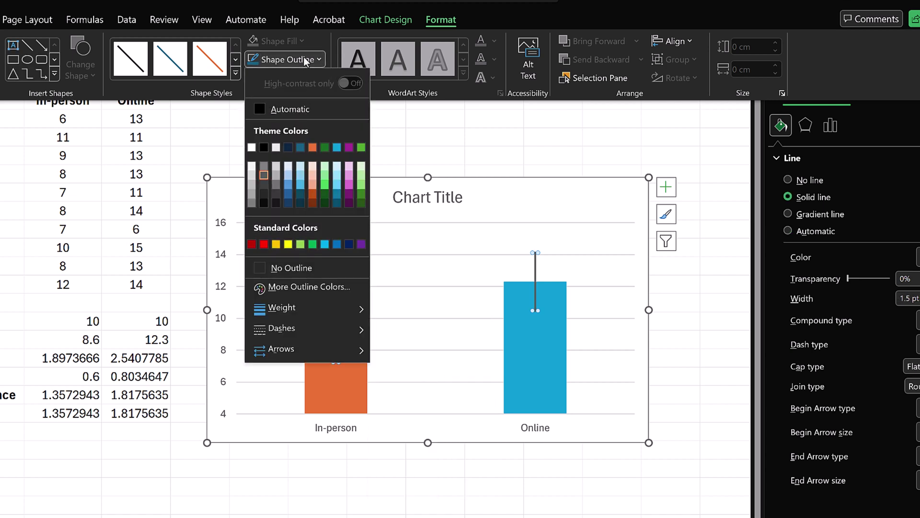
left_click(259, 109)
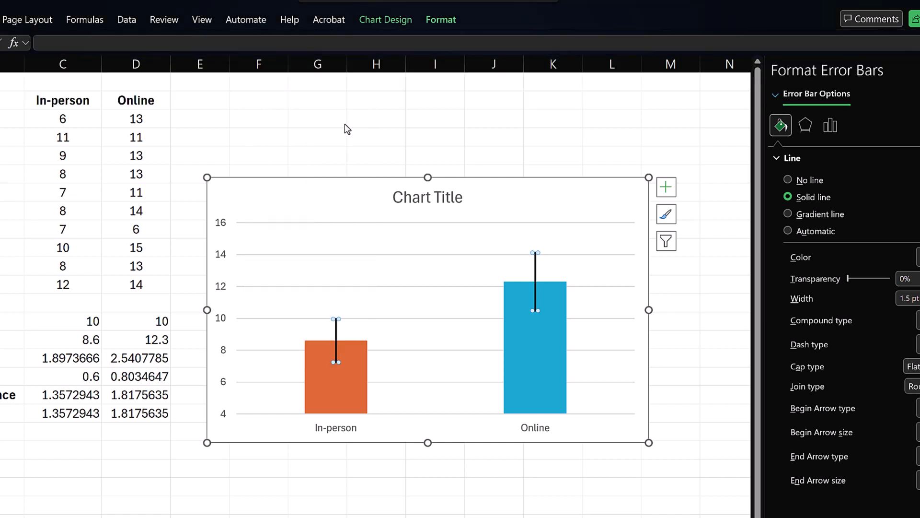
left_click(345, 124)
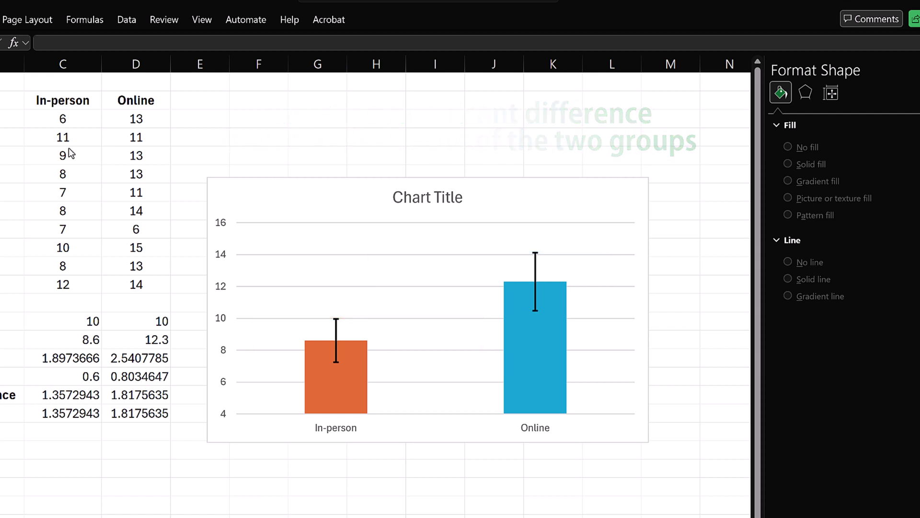
- Paste the new In-person values over C3:C12, raising its mean to 11.2
left_click(57, 120)
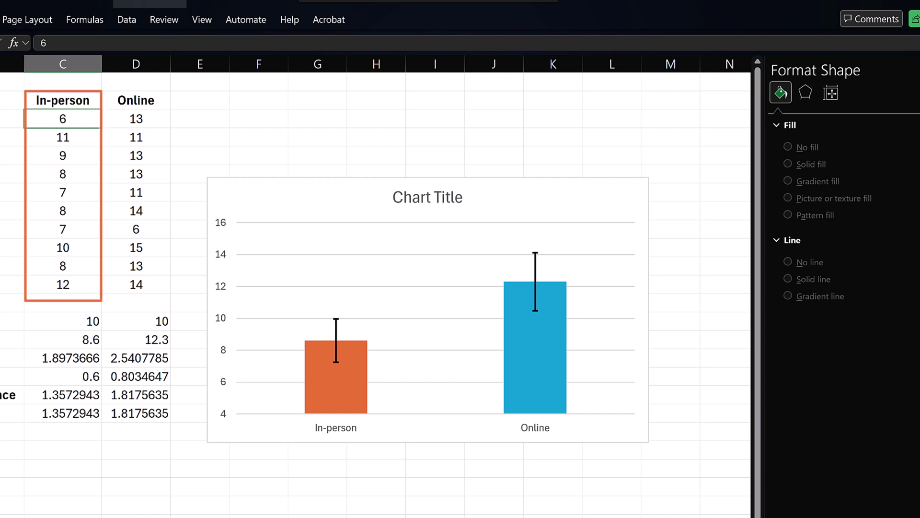
key("ctrl+shift+Down")
key("ctrl+v")
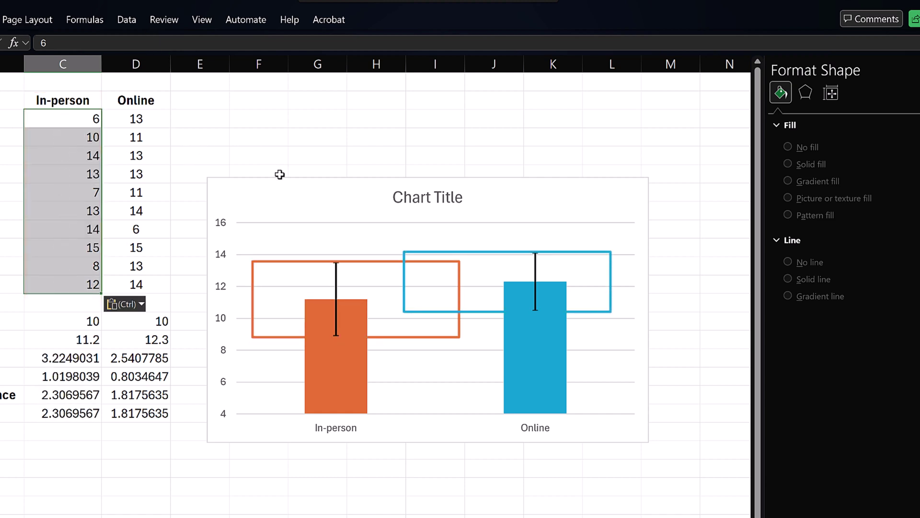
left_click(253, 128)
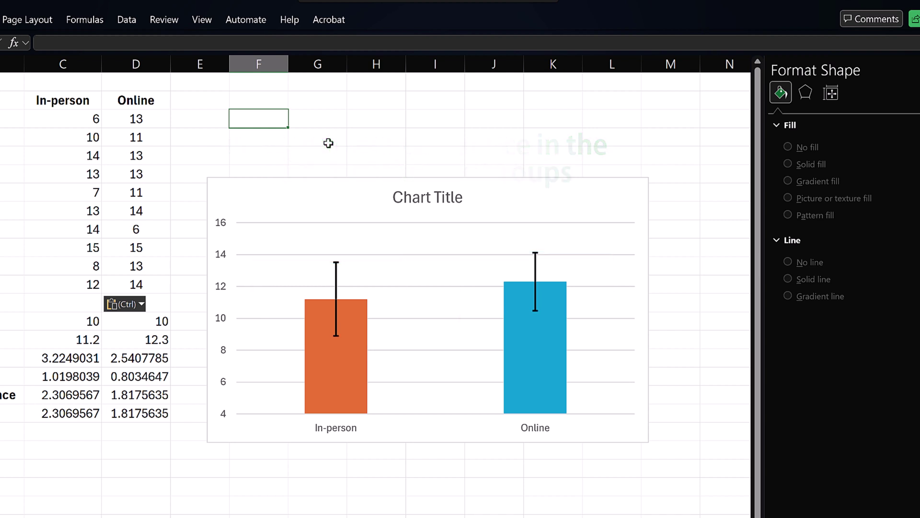
key("Escape")
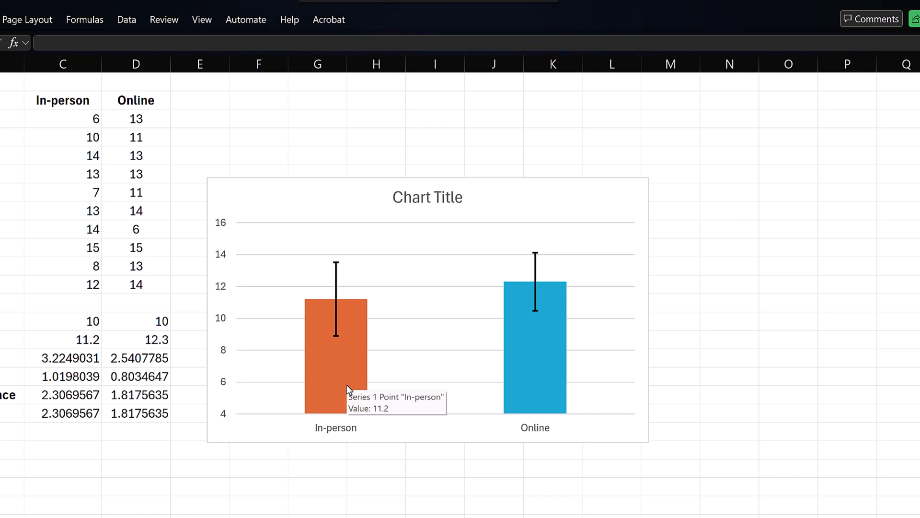
- Set both In-person and Online columns to No Fill, leaving only the black error bars
right_click(346, 385)
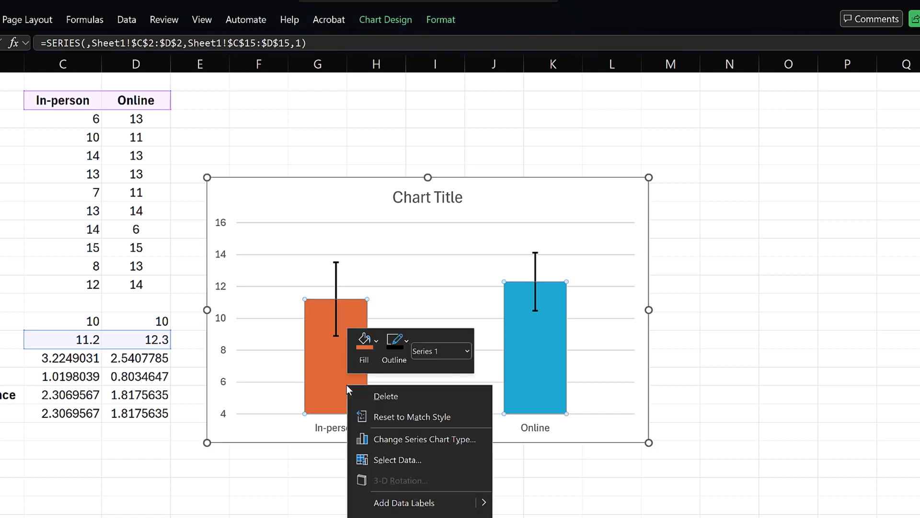
left_click(376, 340)
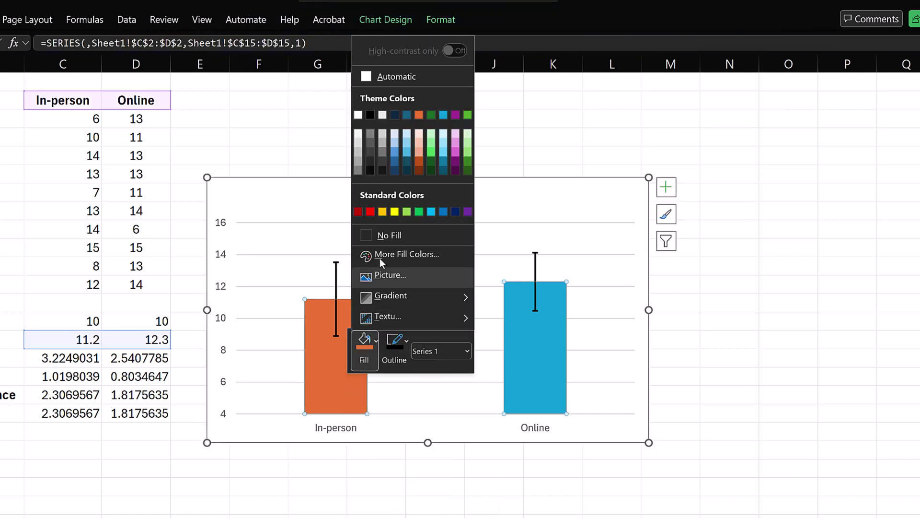
left_click(386, 235)
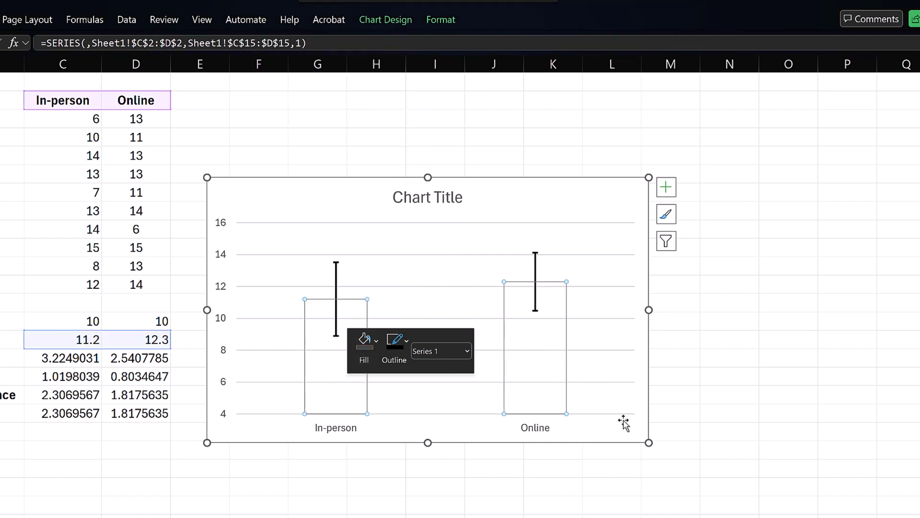
left_click(774, 429)
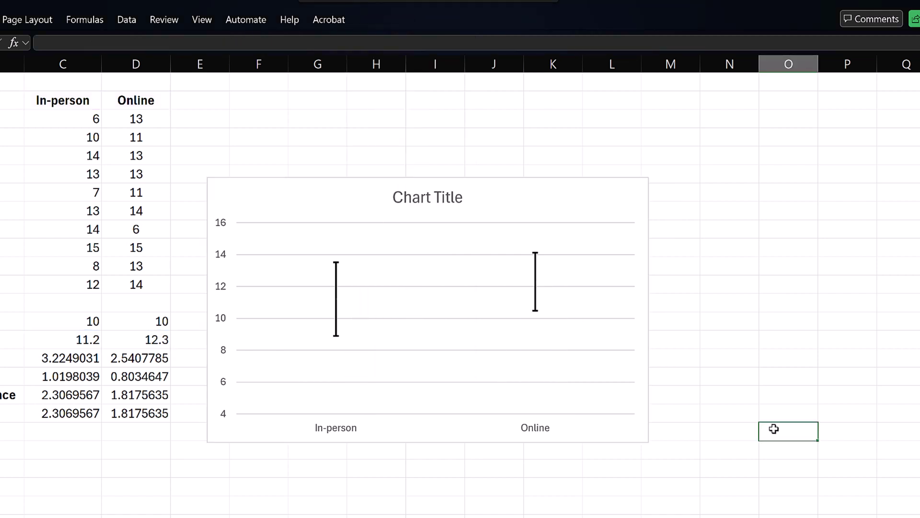